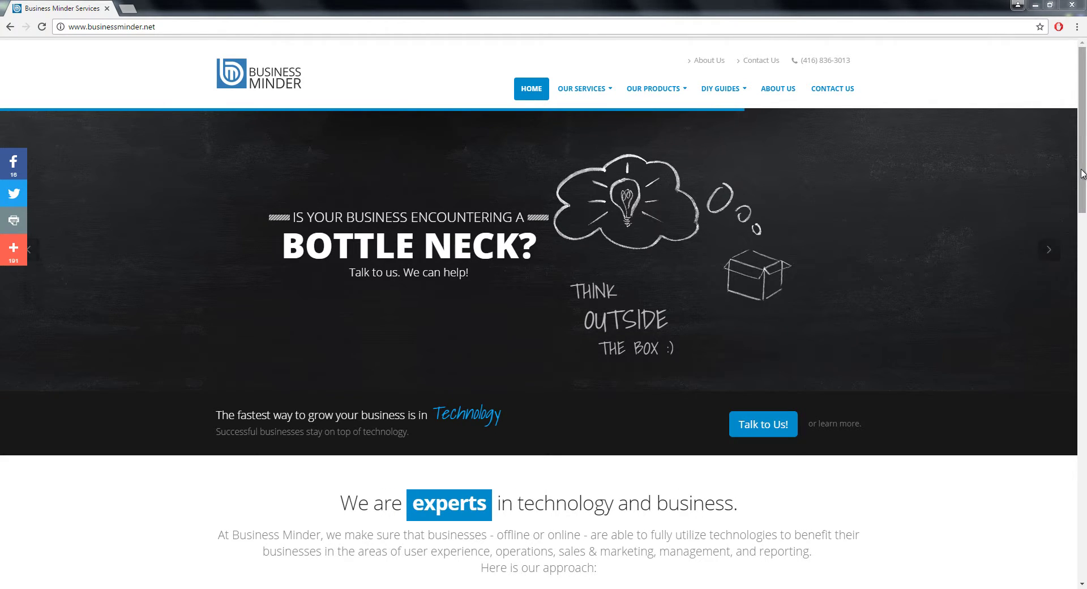
Scroll the Business Minder homepage past the dark banner to reveal the introduction text.
{"action": "scroll", "coordinate": [1082, 183], "scroll_direction": "down", "scroll_amount": 2}
{"action": "scroll", "coordinate": [1082, 183], "scroll_direction": "down", "scroll_amount": 2}
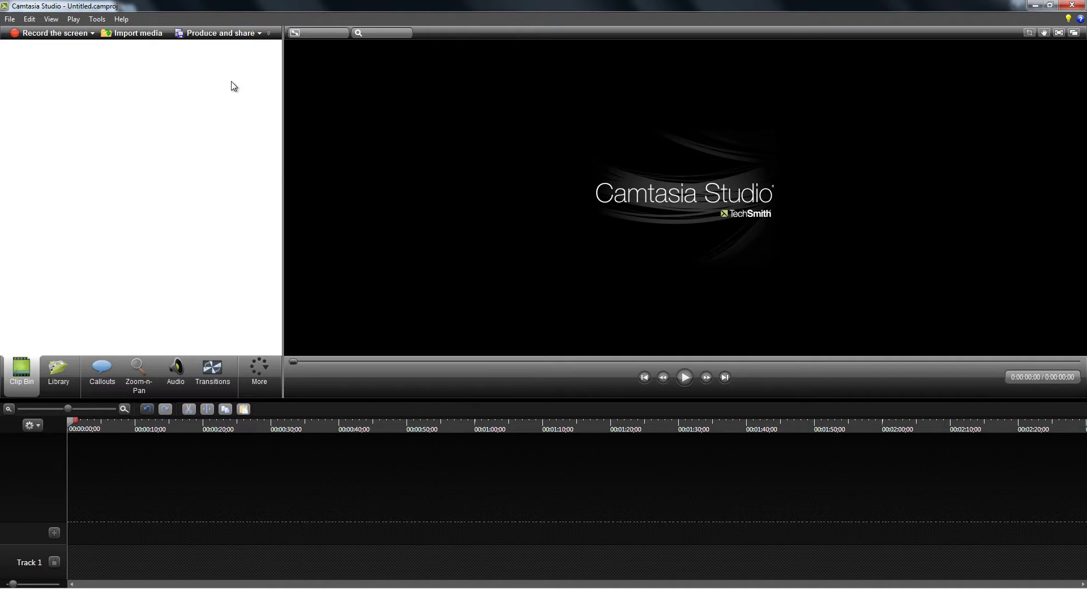
Import bmhomepage.jpg into the project and place it on Track 1.
{"action": "left_click", "coordinate": [10, 19]}
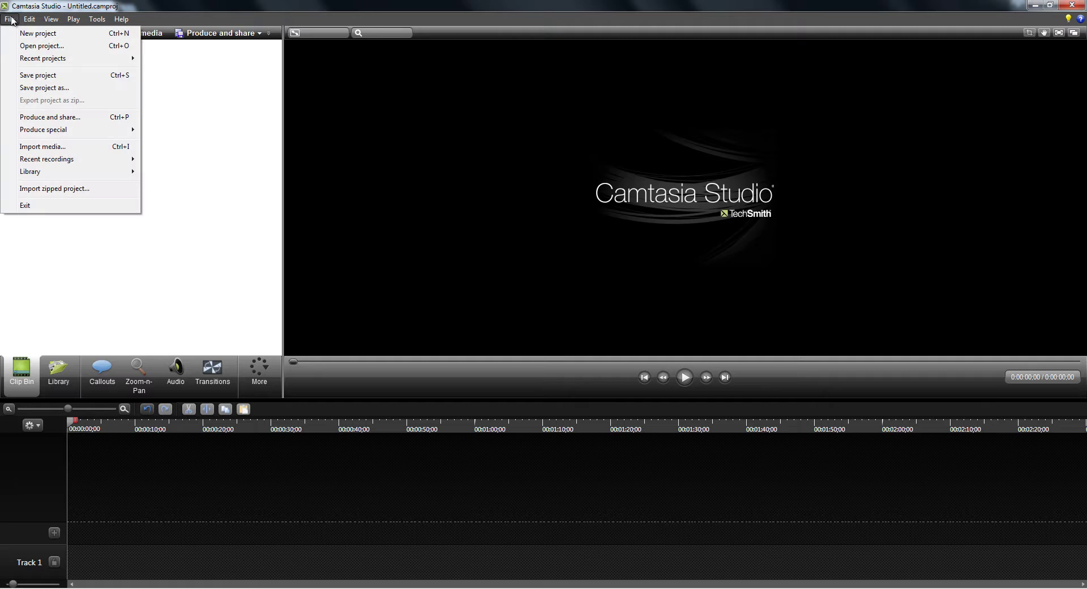
{"action": "left_click", "coordinate": [44, 147]}
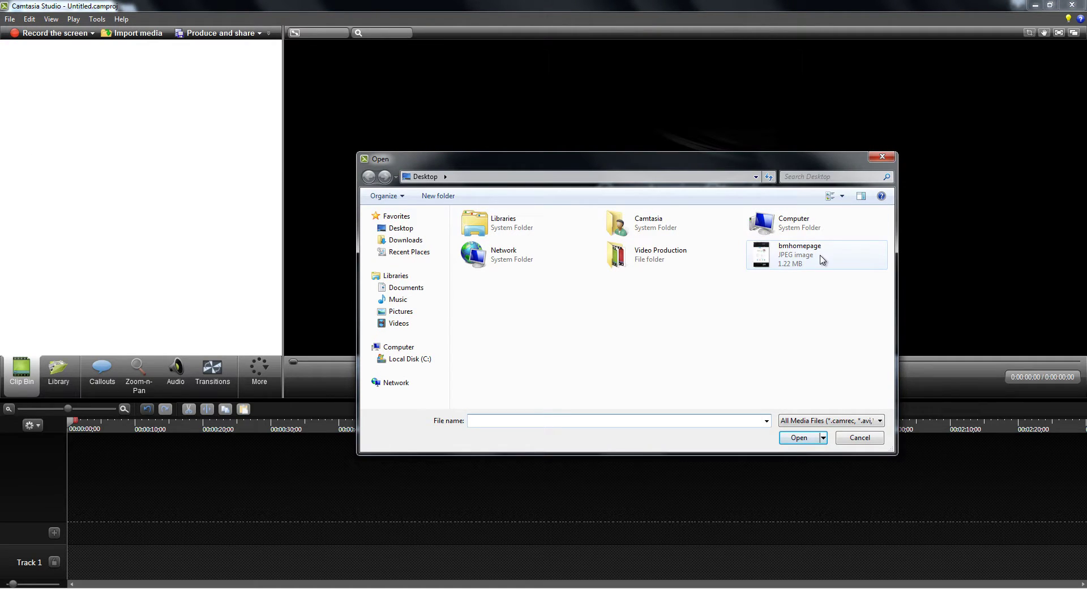
{"action": "double_click", "coordinate": [810, 263]}
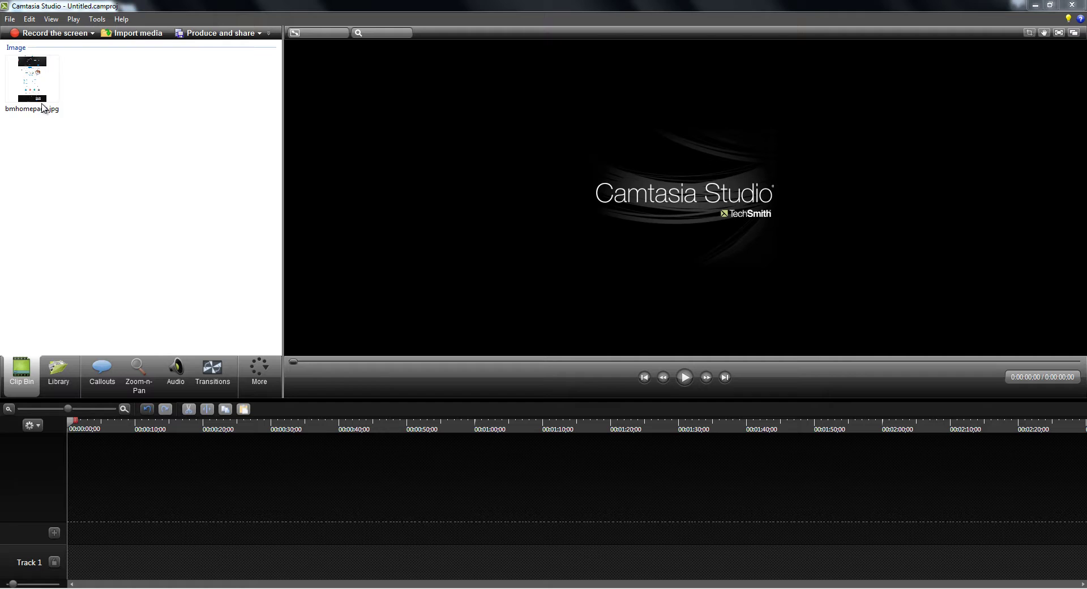
{"action": "left_click_drag", "start_coordinate": [32, 72], "coordinate": [68, 414]}
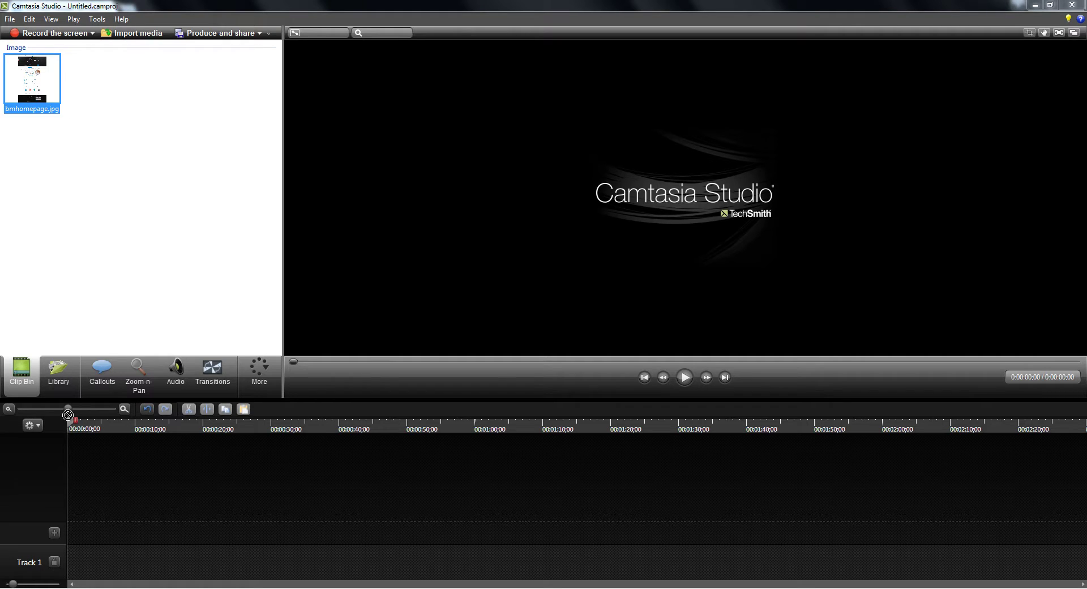
{"action": "left_click_drag", "start_coordinate": [75, 555], "coordinate": [85, 553]}
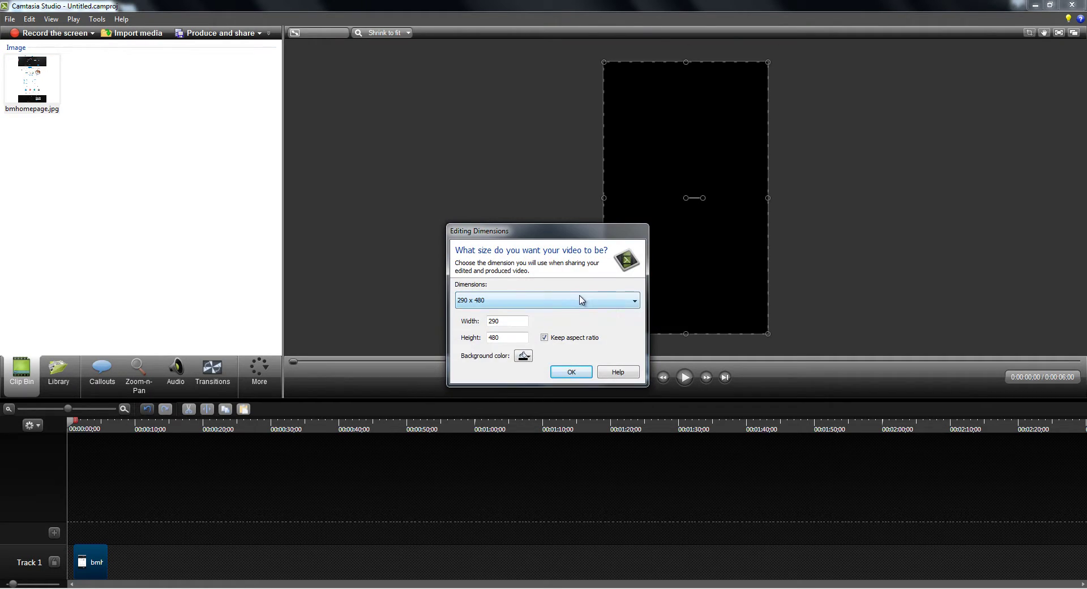
Set the editing dimensions to 1920 x 1040.
{"action": "left_click", "coordinate": [582, 300]}
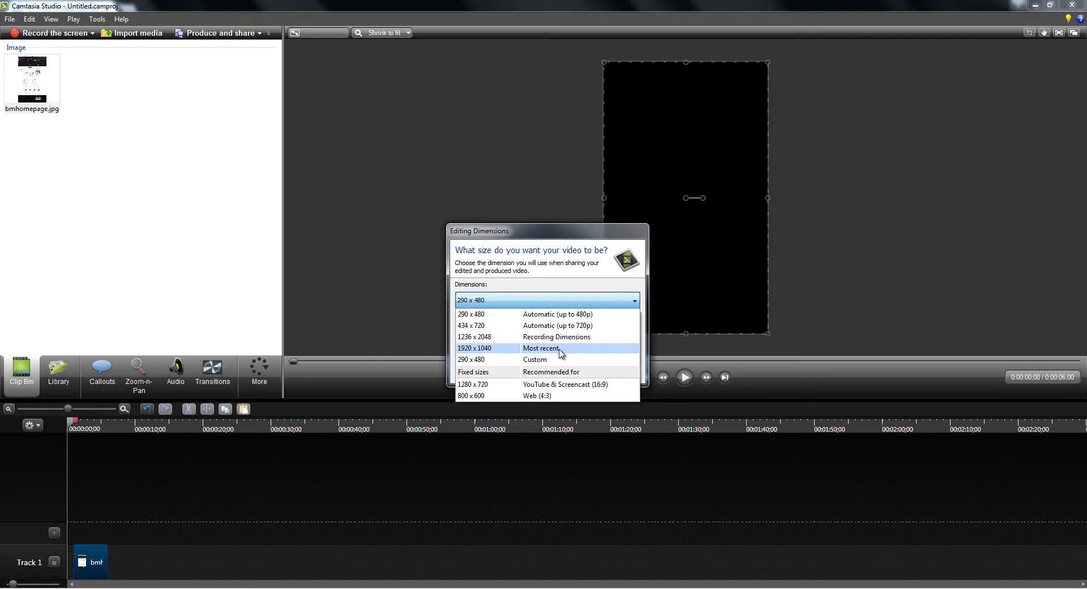
{"action": "left_click", "coordinate": [560, 349]}
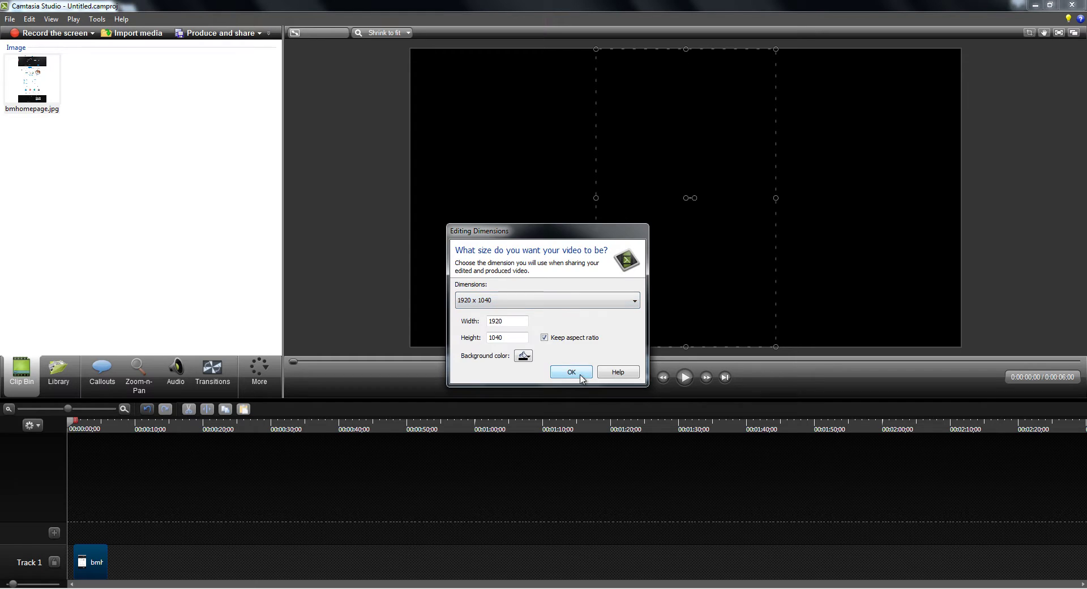
{"action": "left_click", "coordinate": [558, 372]}
Move and scale the homepage screenshot to the full canvas width, with its header at the top.
{"action": "left_click_drag", "start_coordinate": [113, 561], "coordinate": [112, 561]}
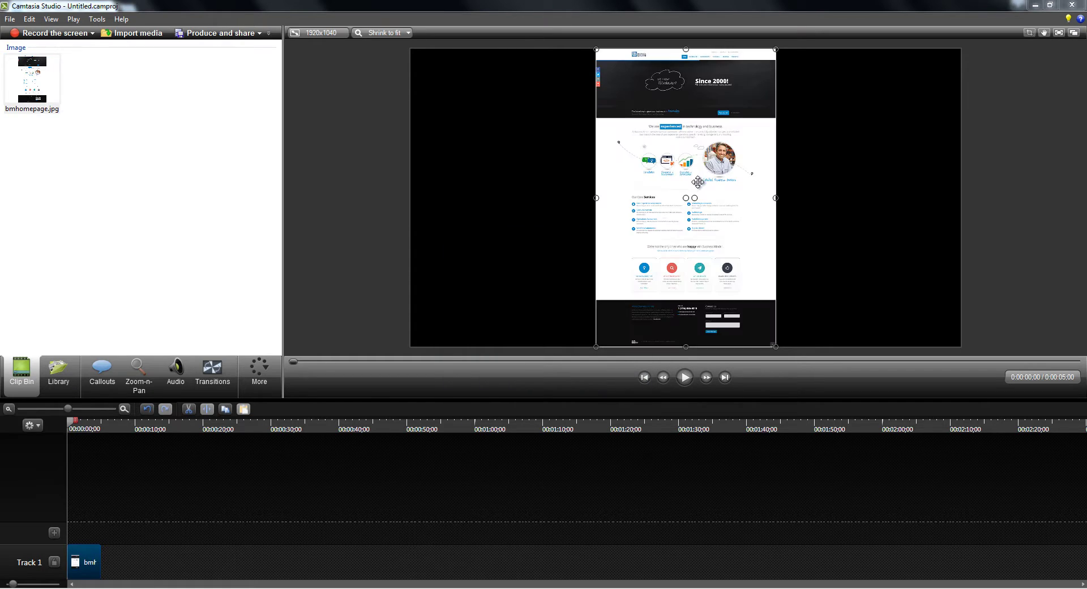
{"action": "left_click_drag", "start_coordinate": [707, 175], "coordinate": [527, 175]}
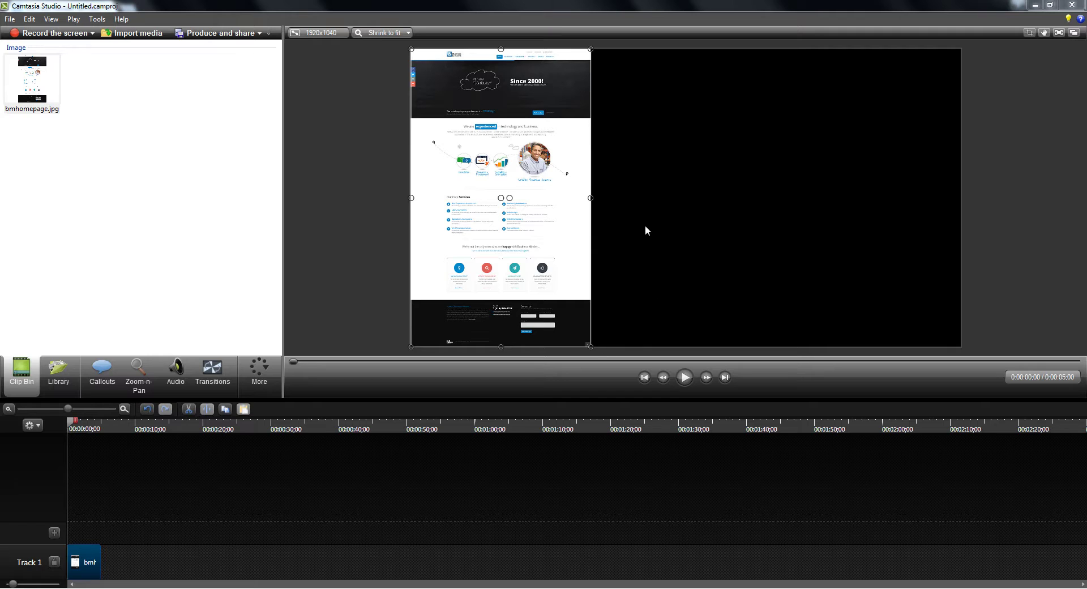
{"action": "left_click_drag", "start_coordinate": [590, 346], "coordinate": [705, 297]}
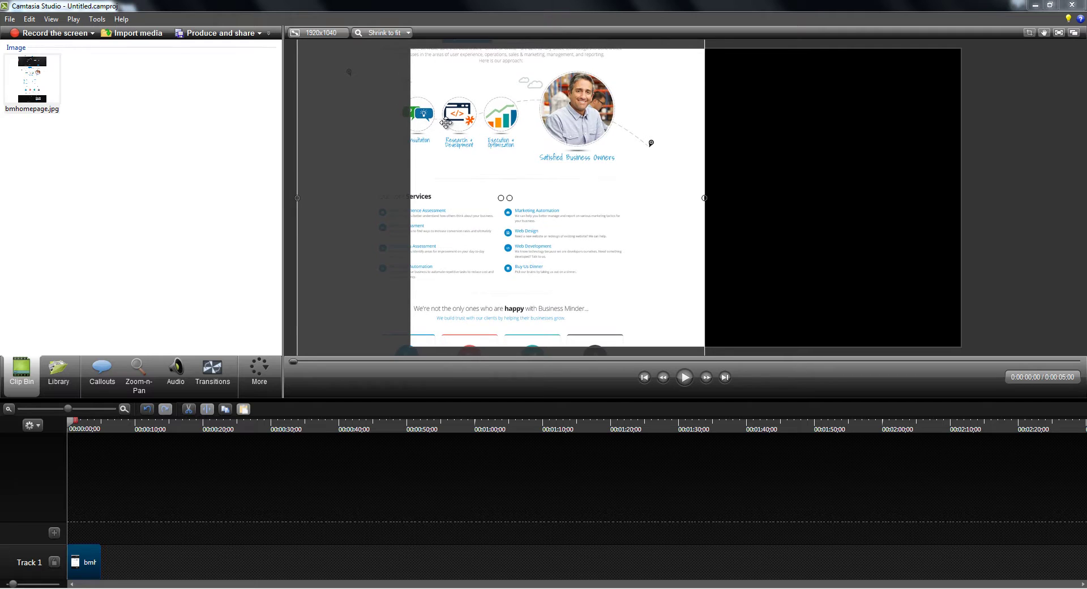
{"action": "left_click_drag", "start_coordinate": [447, 122], "coordinate": [551, 356]}
{"action": "left_click_drag", "start_coordinate": [818, 93], "coordinate": [961, 58]}
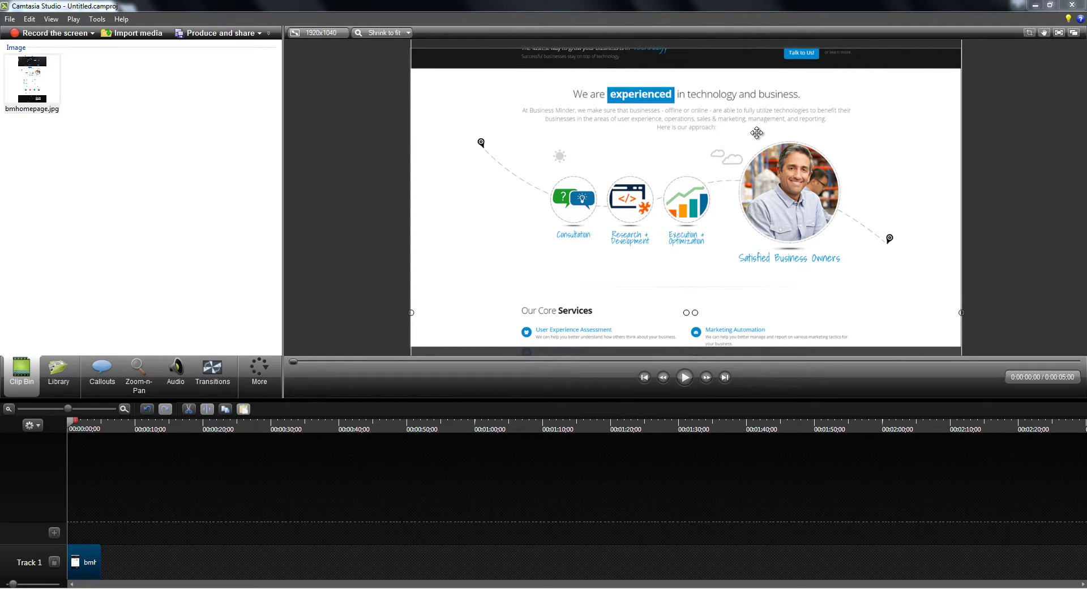
{"action": "left_click_drag", "start_coordinate": [758, 133], "coordinate": [756, 325]}
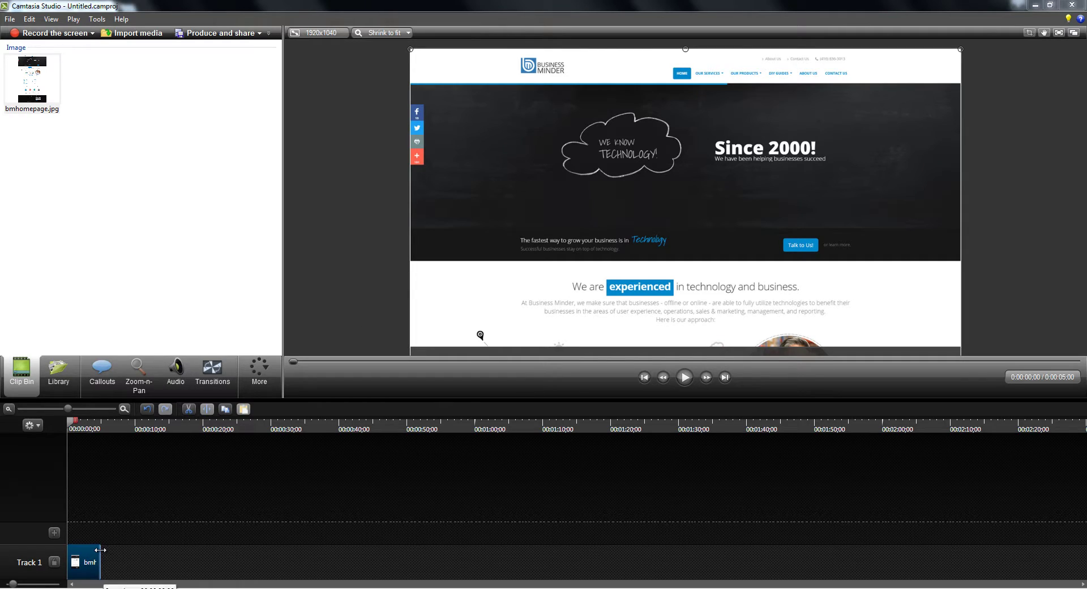
Lengthen the bmhomepage clip to about 20 seconds and apply a Strips transition to its start.
{"action": "left_click_drag", "start_coordinate": [101, 549], "coordinate": [201, 550]}
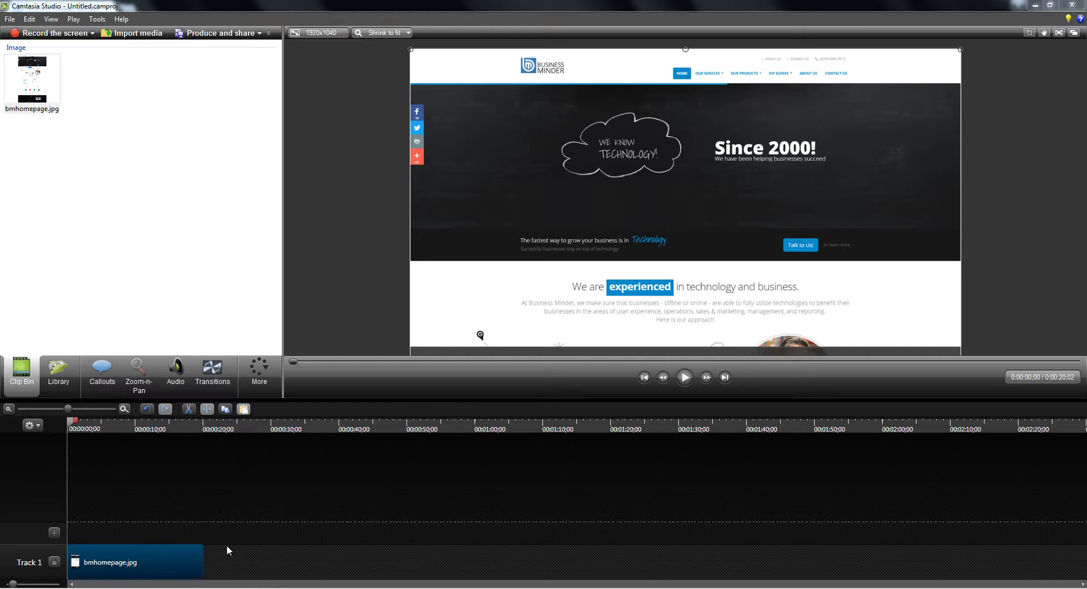
{"action": "scroll", "coordinate": [227, 545], "scroll_direction": "up", "scroll_amount": 3}
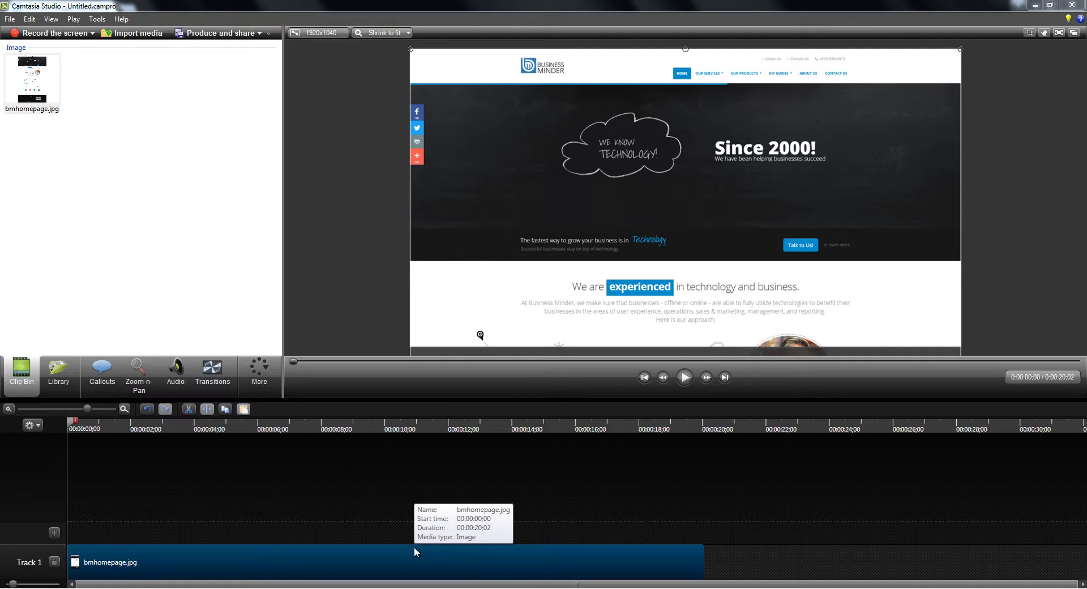
{"action": "left_click", "coordinate": [212, 370]}
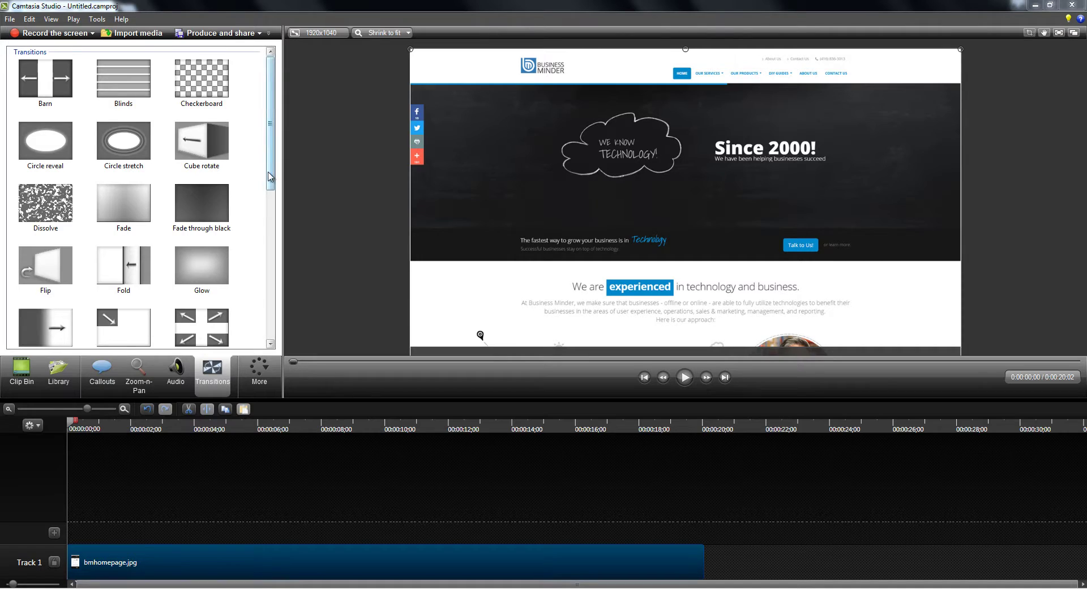
{"action": "left_click_drag", "start_coordinate": [270, 164], "coordinate": [268, 358]}
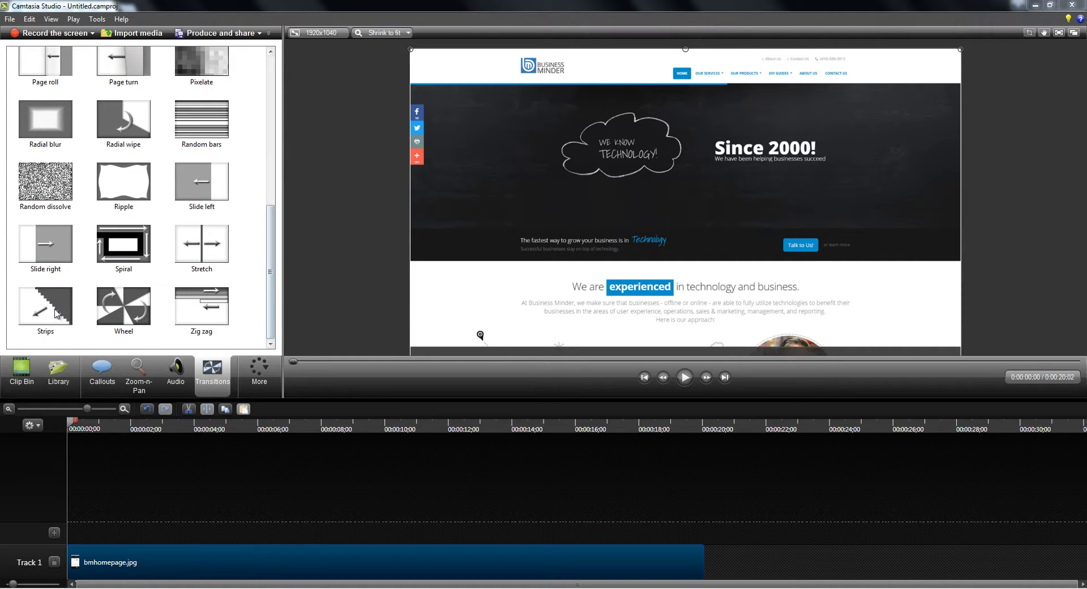
{"action": "left_click_drag", "start_coordinate": [55, 308], "coordinate": [116, 538]}
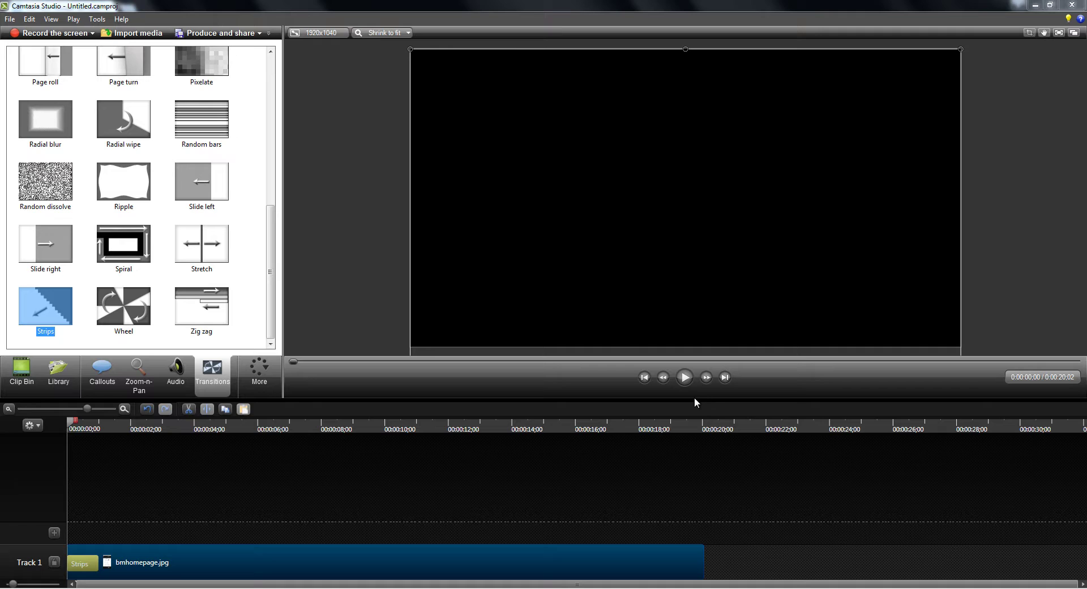
Preview the Strips transition, then park the playhead at about 15 seconds.
{"action": "left_click", "coordinate": [683, 378]}
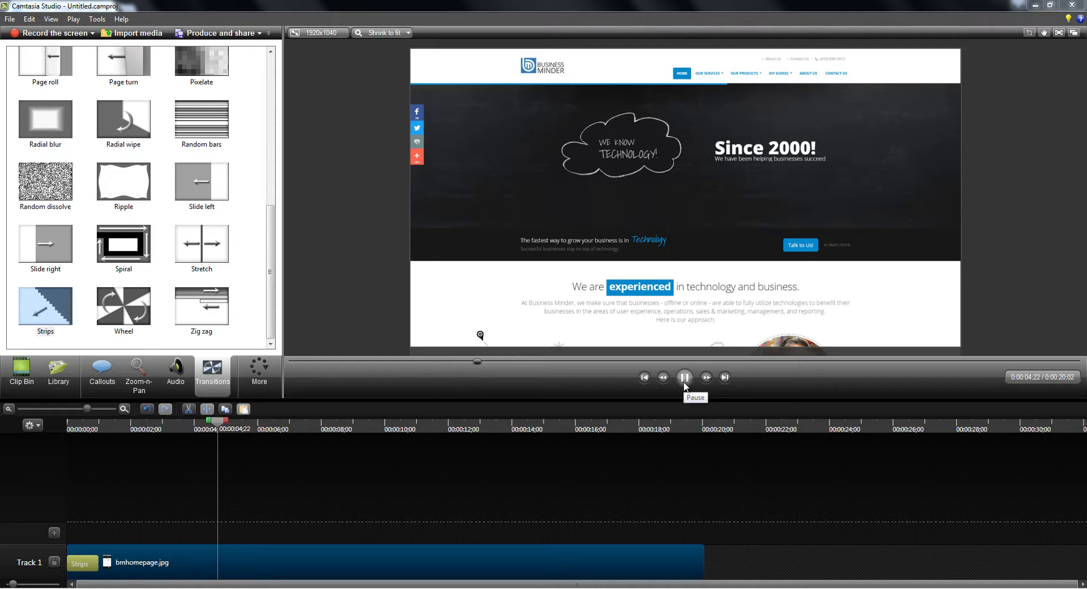
{"action": "left_click", "coordinate": [684, 378]}
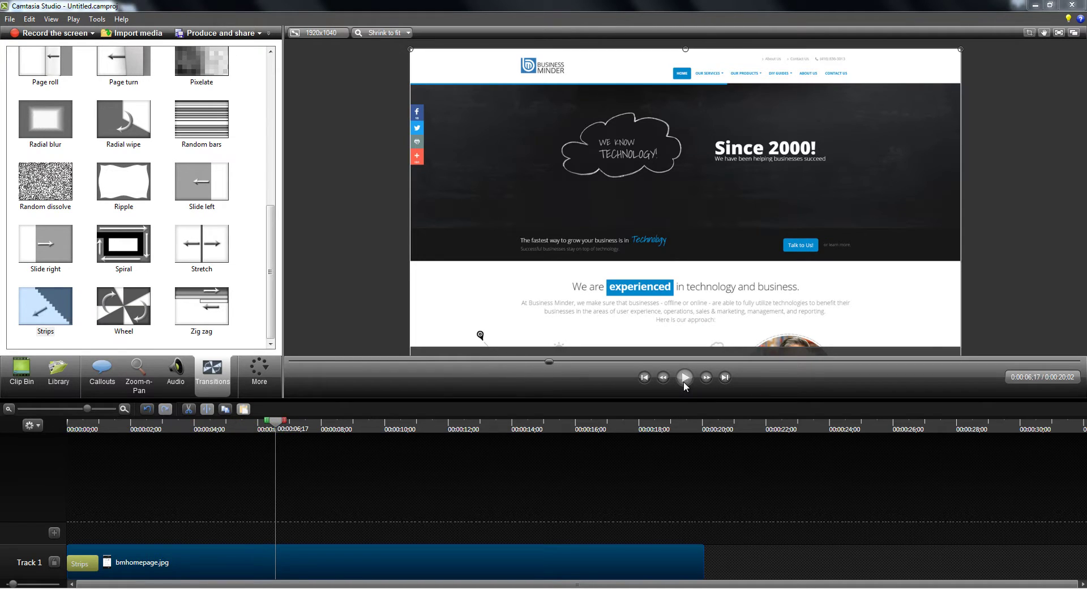
{"action": "left_click", "coordinate": [563, 425]}
{"action": "left_click", "coordinate": [259, 369]}
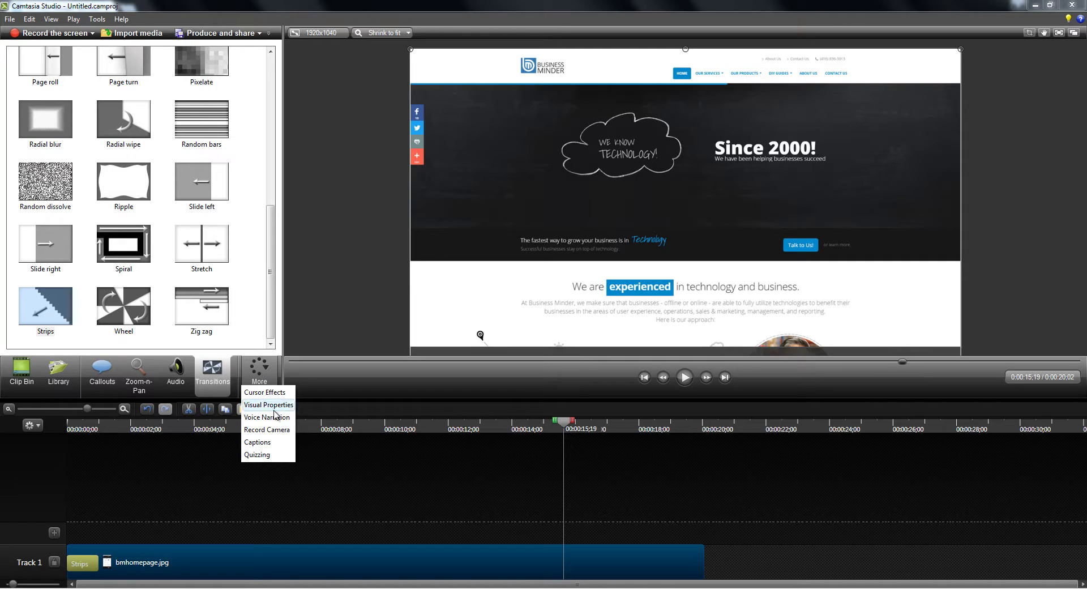
Add a Visual Properties animation at 15 seconds raising the screenshot from Y -1072 to 628.
{"action": "left_click", "coordinate": [262, 405]}
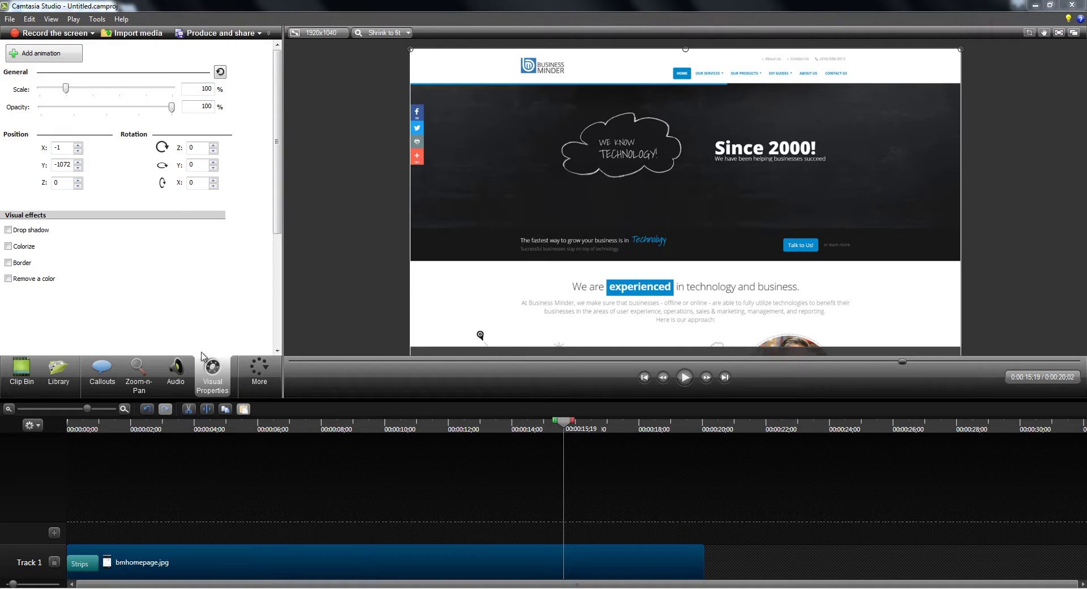
{"action": "left_click", "coordinate": [44, 56]}
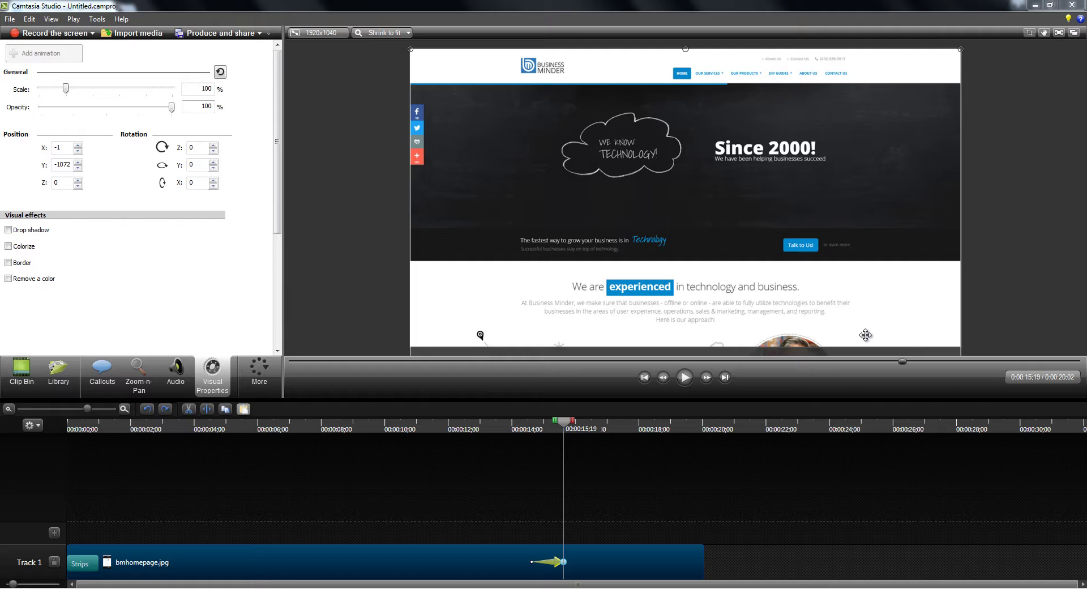
{"action": "key", "text": "Up"}
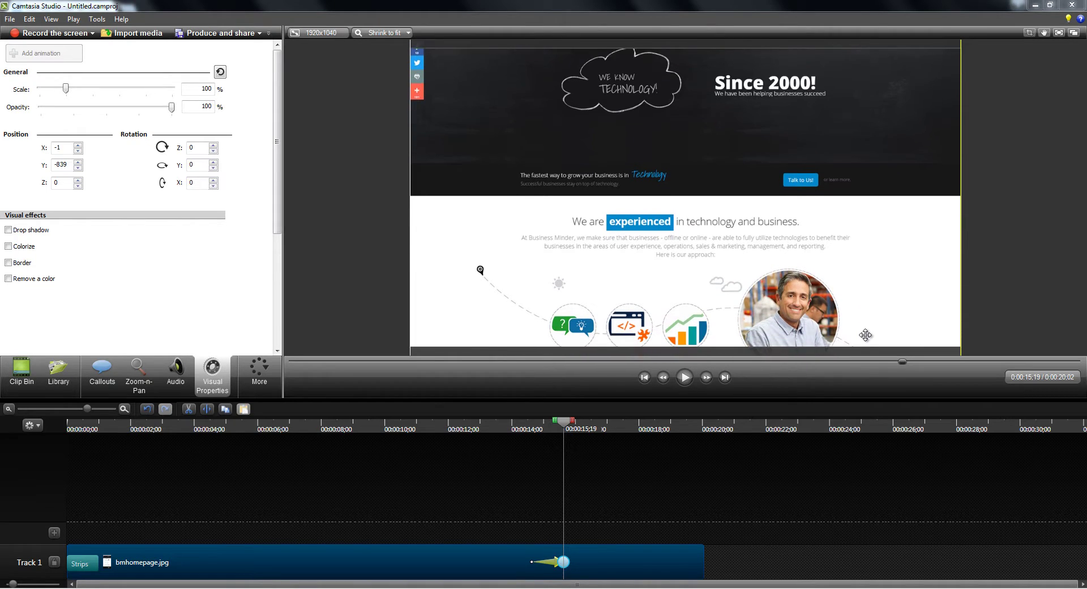
{"action": "key", "text": "Up"}
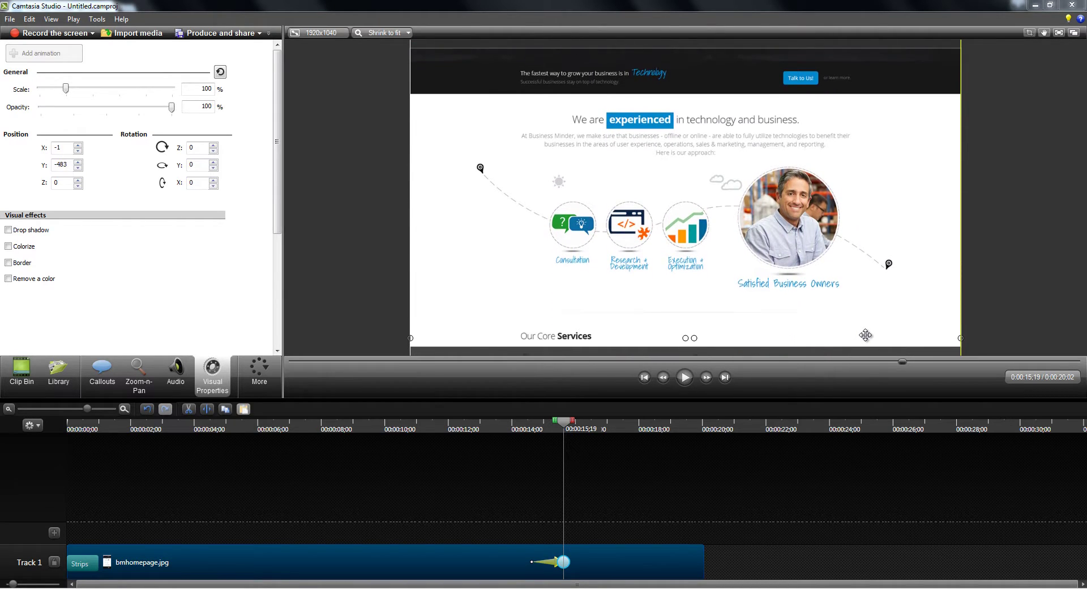
{"action": "key", "text": "Up"}
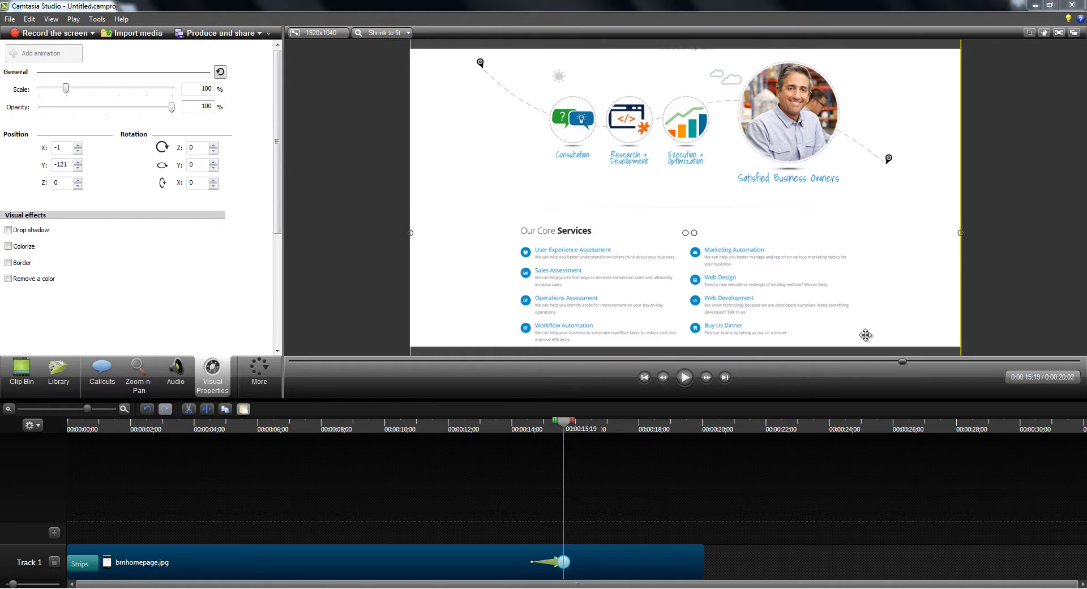
{"action": "key", "text": "Up"}
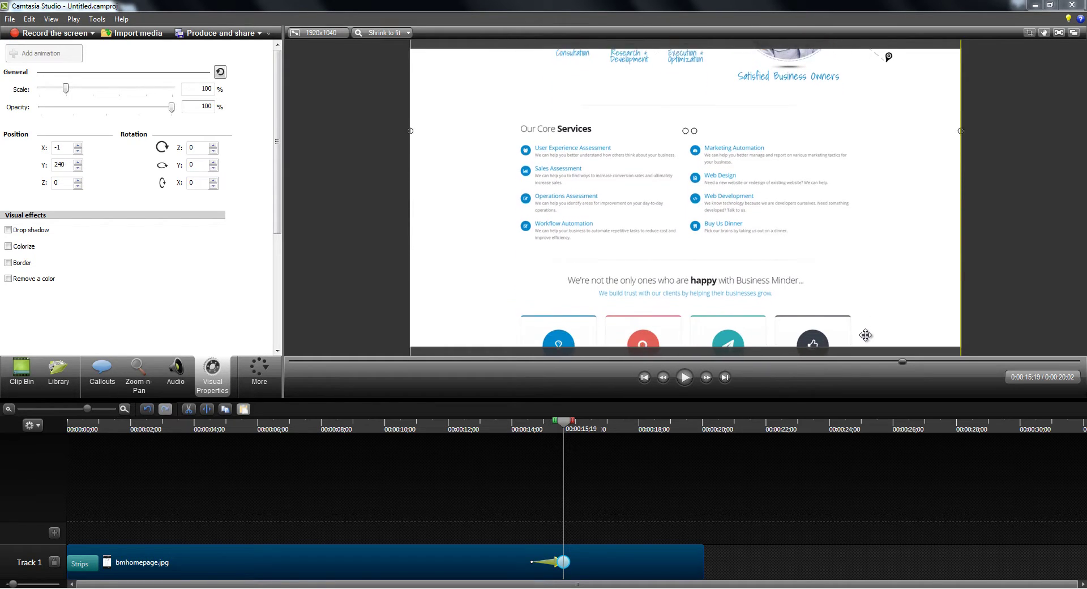
{"action": "key", "text": "Up"}
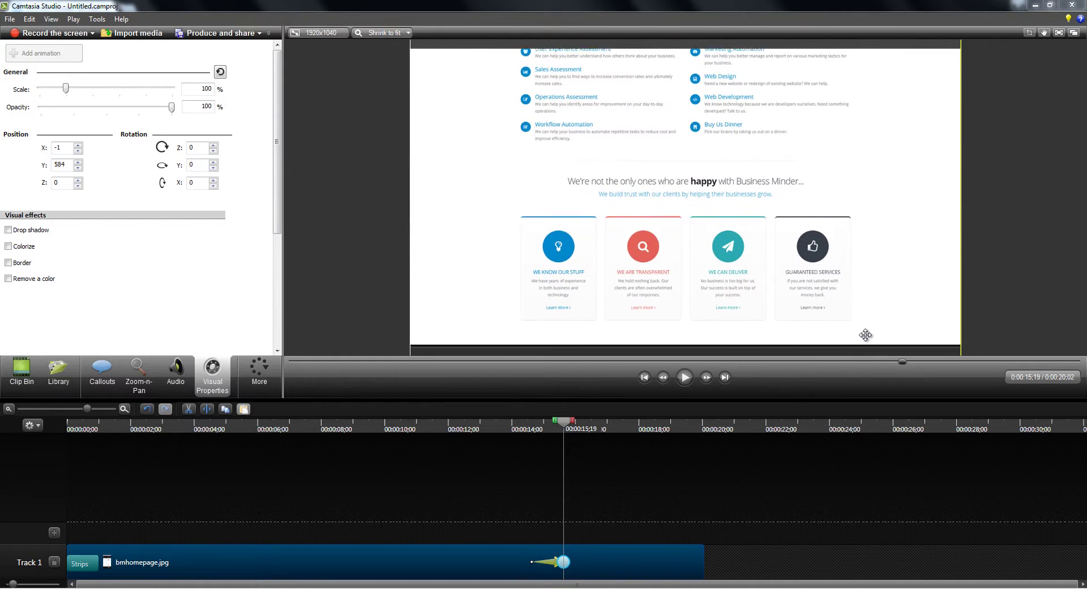
{"action": "key", "text": "Up"}
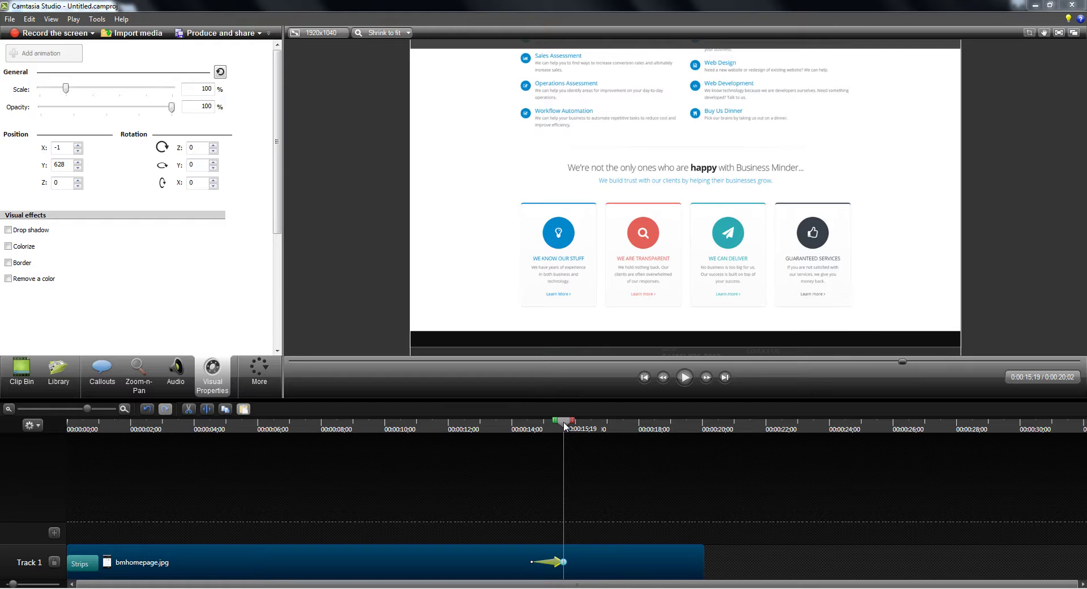
Preview the scroll animation, then stretch its arrow to span the whole clip.
{"action": "left_click_drag", "start_coordinate": [565, 426], "coordinate": [493, 434]}
{"action": "left_click", "coordinate": [687, 377]}
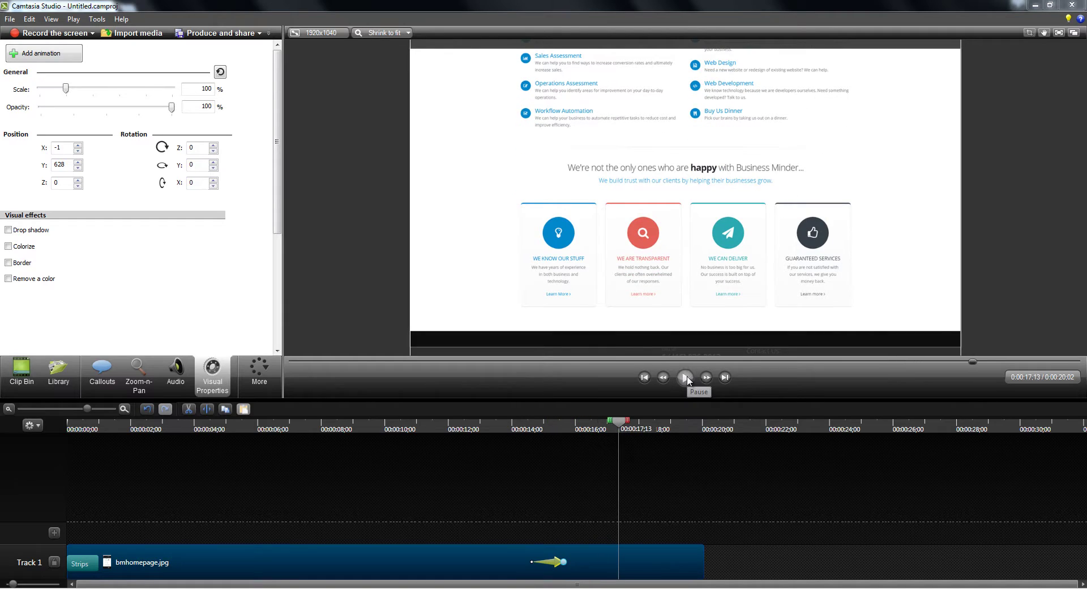
{"action": "left_click", "coordinate": [685, 377]}
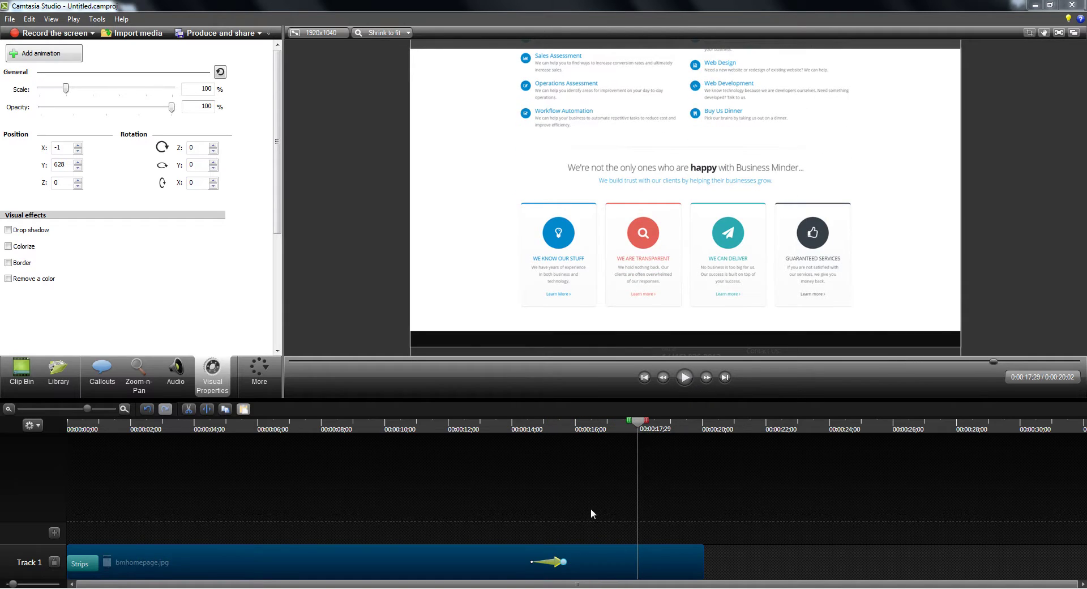
{"action": "left_click_drag", "start_coordinate": [563, 562], "coordinate": [703, 558]}
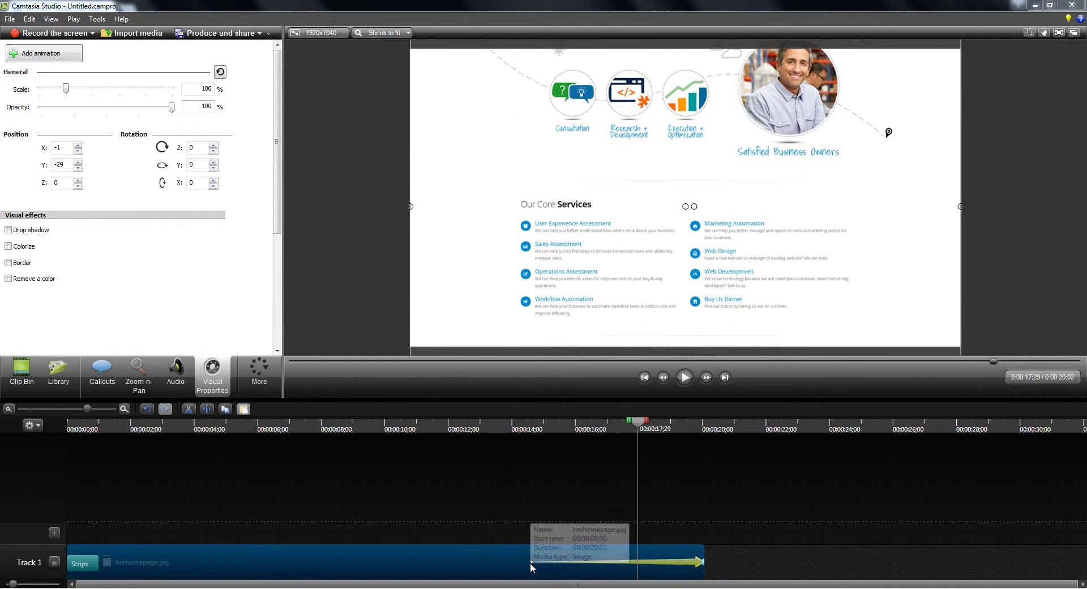
{"action": "left_click_drag", "start_coordinate": [530, 560], "coordinate": [69, 561]}
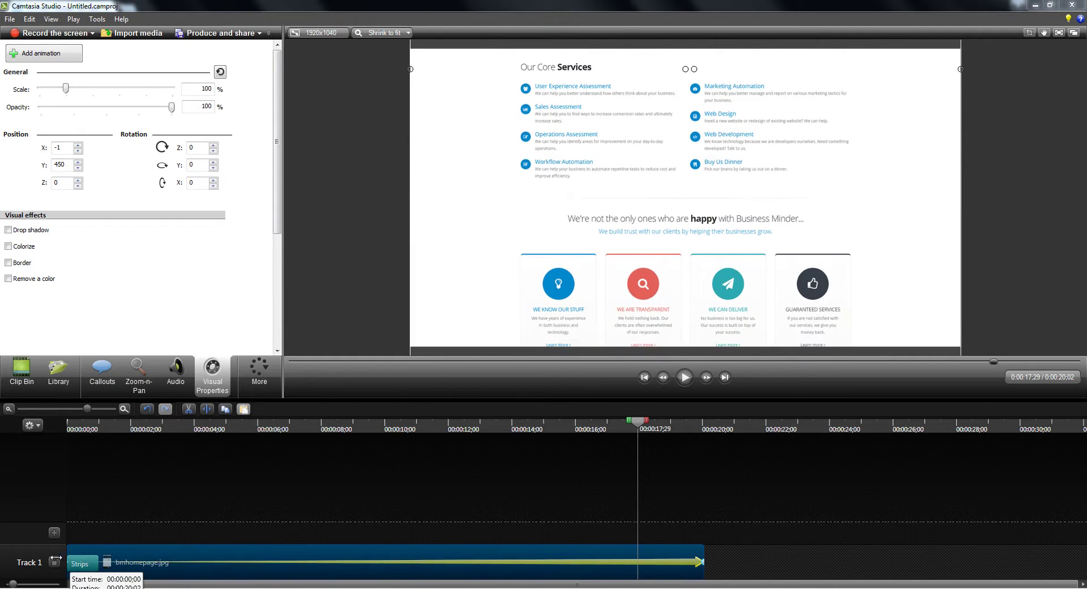
Replay the video from 0:00 to check the full-length scroll, then rewind.
{"action": "left_click_drag", "start_coordinate": [638, 425], "coordinate": [33, 435]}
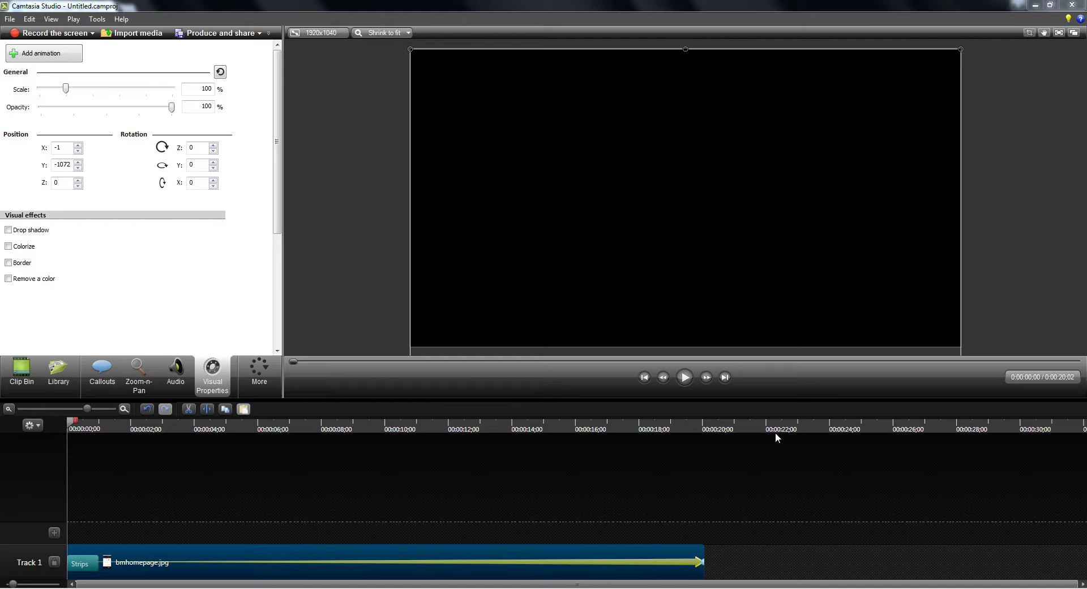
{"action": "left_click", "coordinate": [690, 378]}
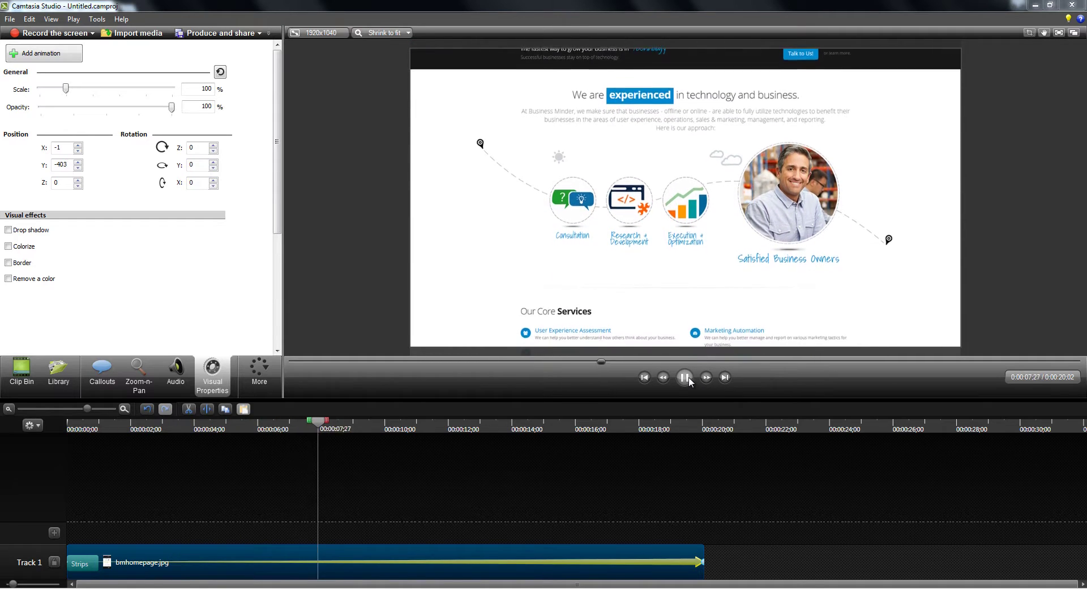
{"action": "left_click", "coordinate": [684, 377]}
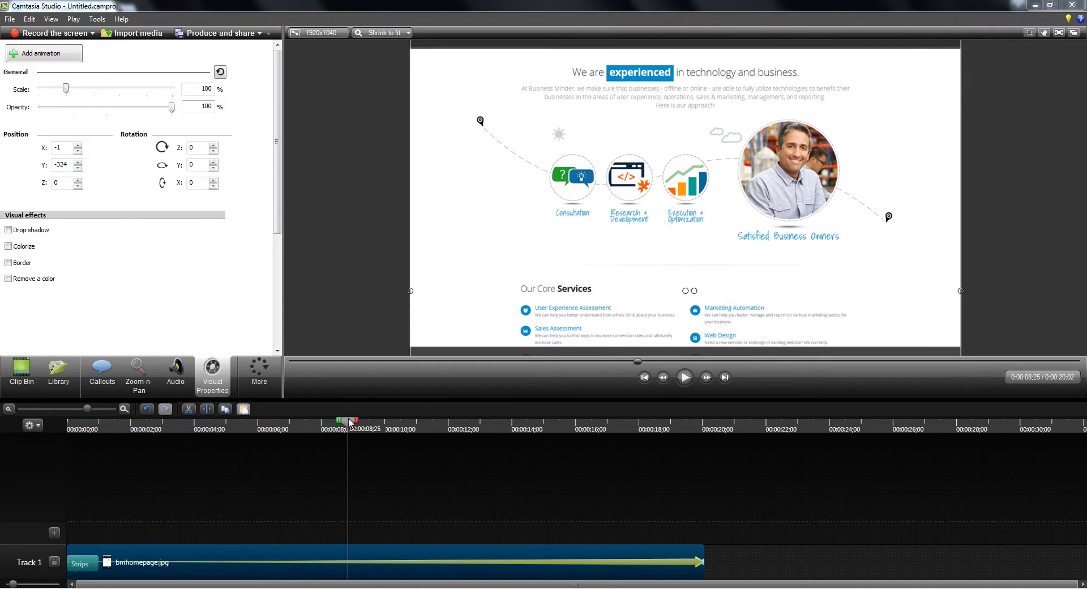
{"action": "left_click_drag", "start_coordinate": [349, 422], "coordinate": [62, 451]}
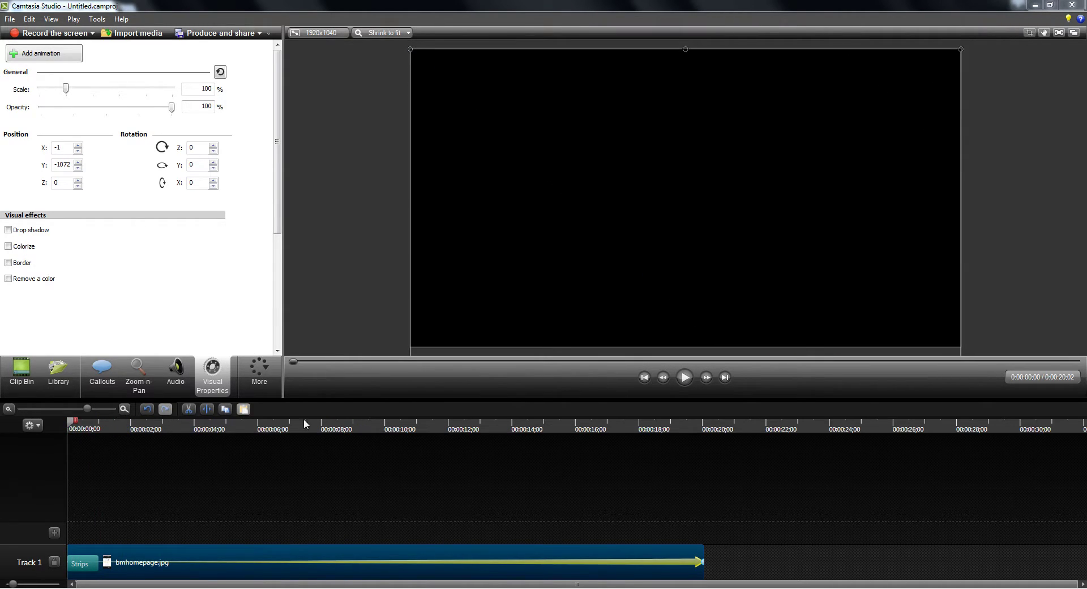
Add a Simple Rectangle callout and shape it into a wide bar at the video's top-left.
{"action": "left_click", "coordinate": [194, 510]}
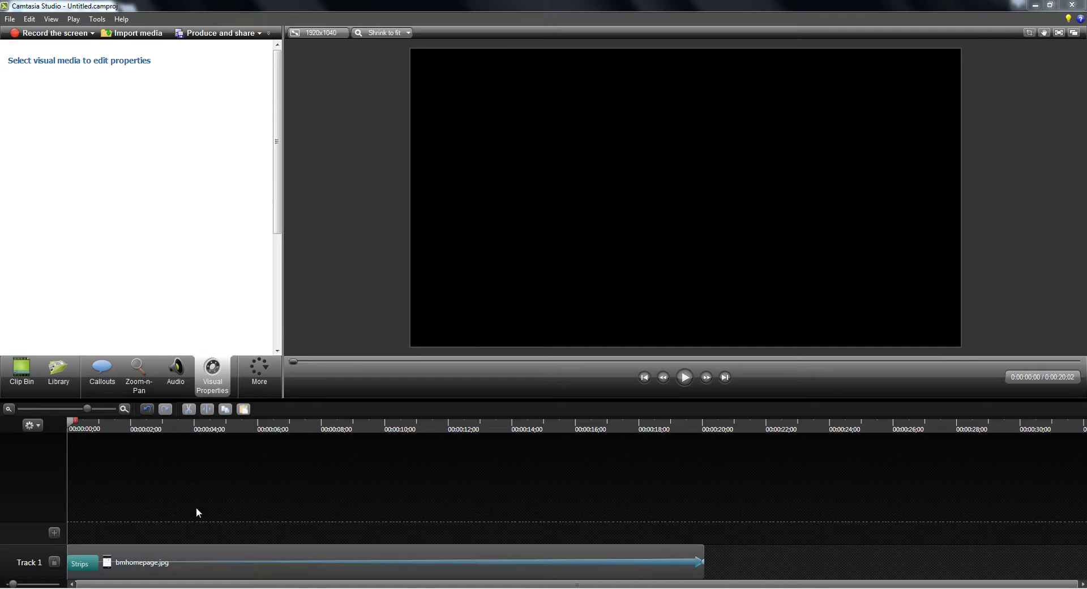
{"action": "left_click", "coordinate": [108, 380]}
{"action": "left_click", "coordinate": [222, 106]}
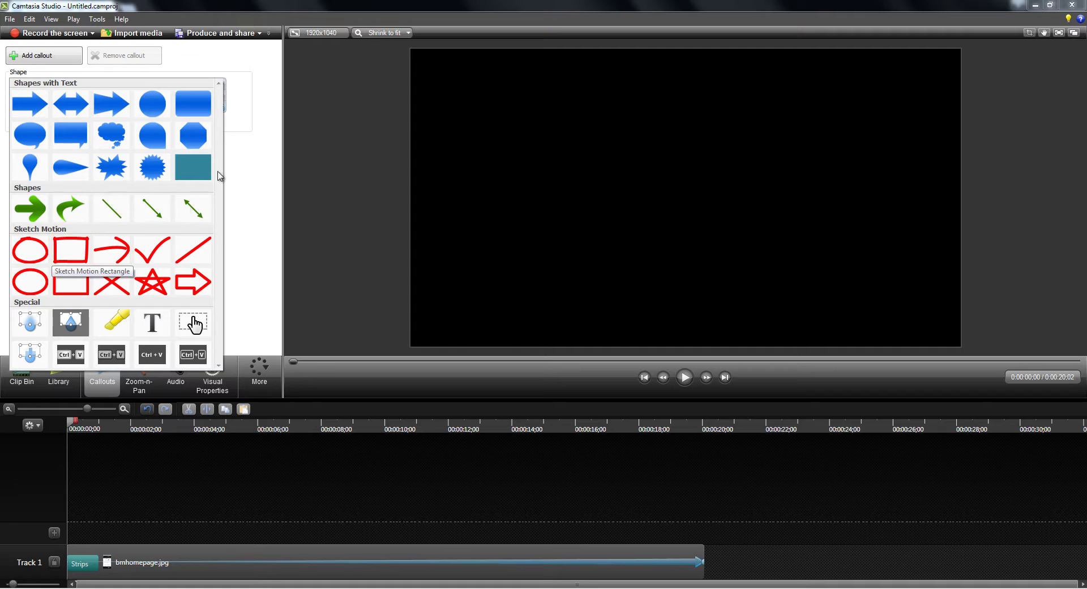
{"action": "left_click", "coordinate": [192, 167]}
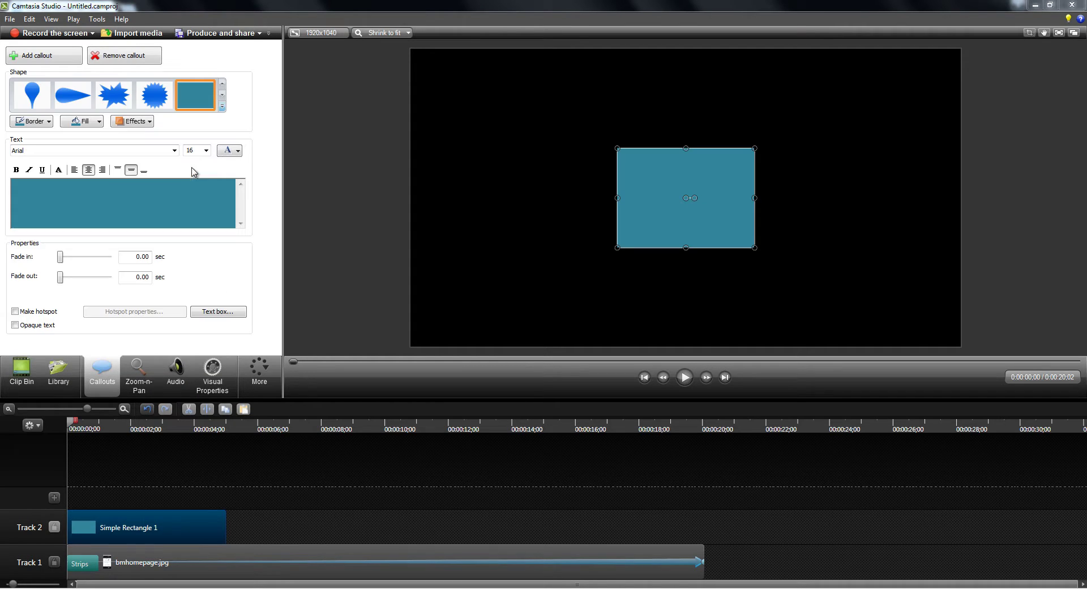
{"action": "left_click_drag", "start_coordinate": [663, 190], "coordinate": [453, 132]}
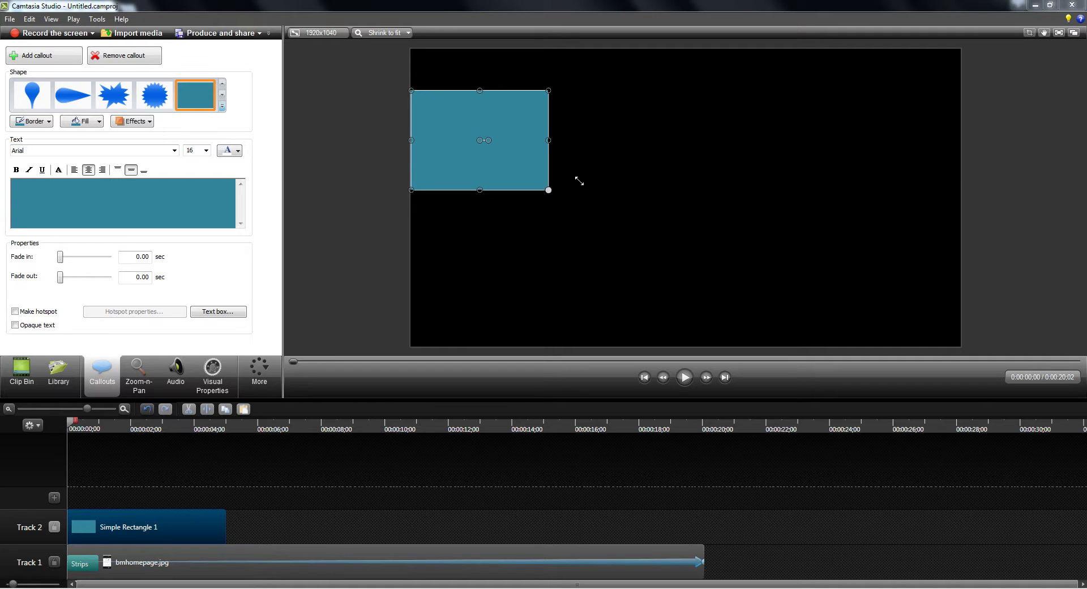
{"action": "left_click_drag", "start_coordinate": [579, 180], "coordinate": [767, 160]}
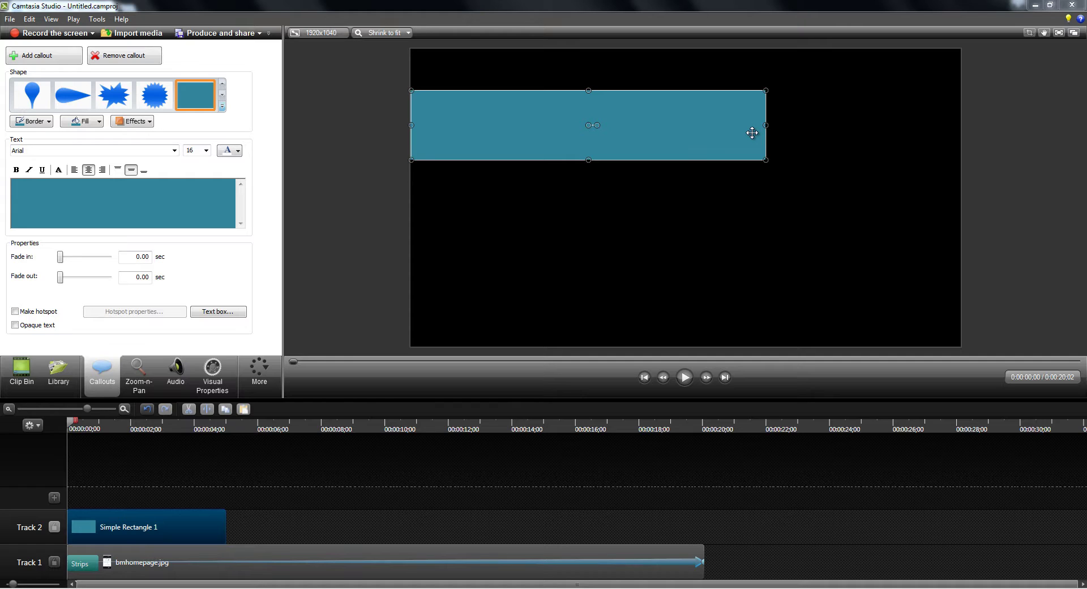
Shift the rectangle's Track 2 clip to start about one second in, then preview.
{"action": "left_click_drag", "start_coordinate": [132, 533], "coordinate": [142, 508]}
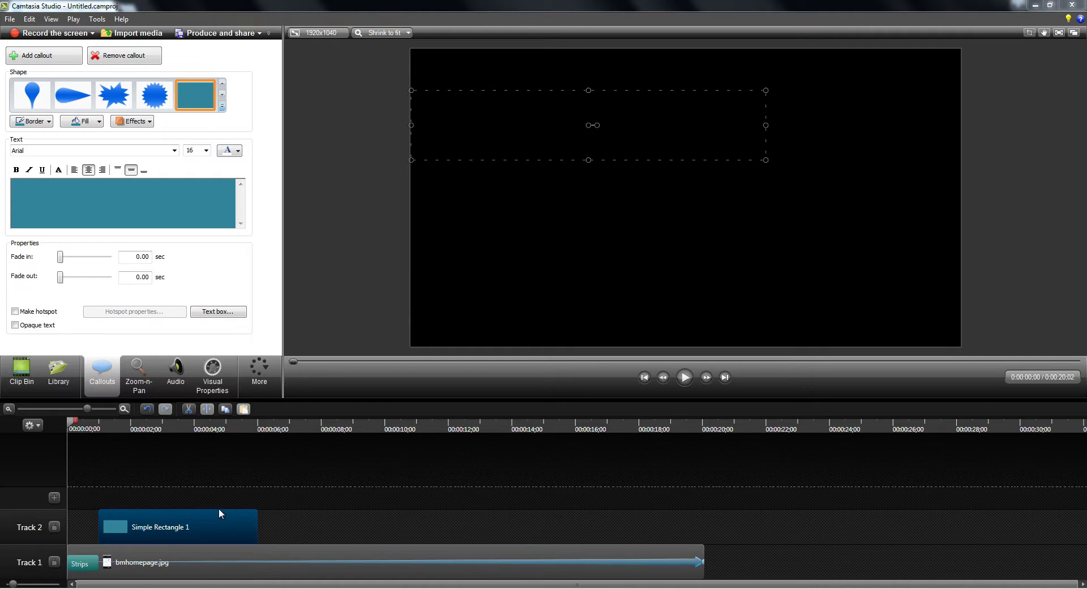
{"action": "left_click", "coordinate": [686, 378]}
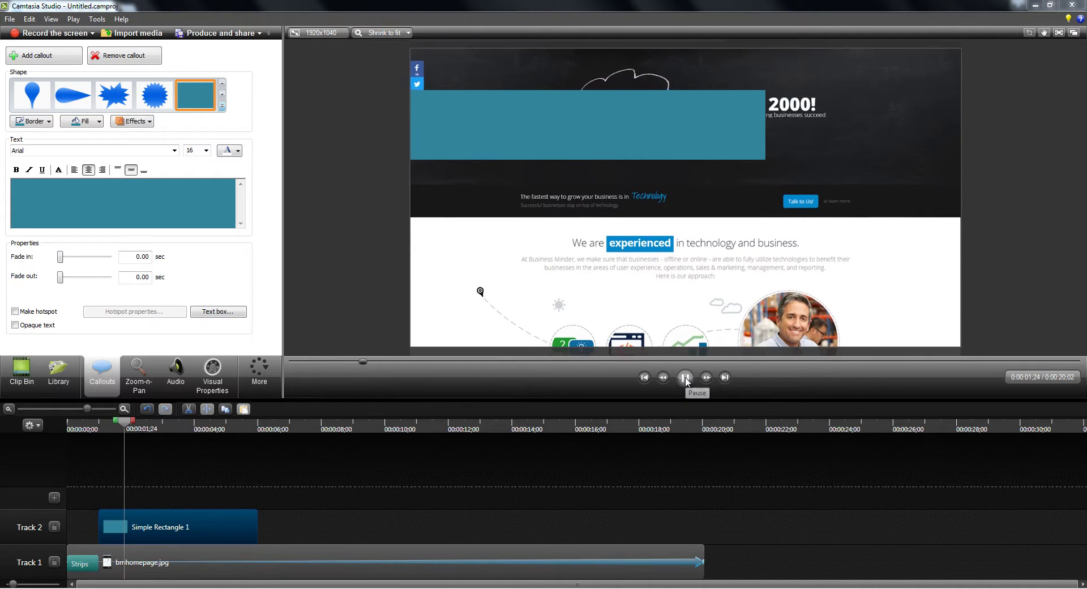
{"action": "key", "text": "space"}
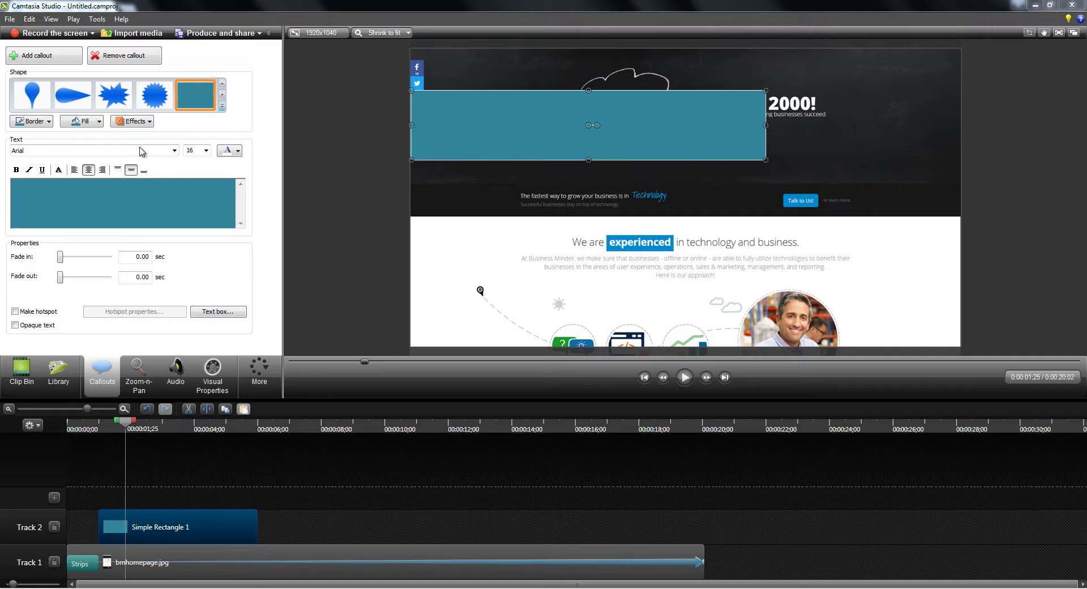
Change the rectangle's fill colour from teal to orange.
{"action": "left_click", "coordinate": [89, 124]}
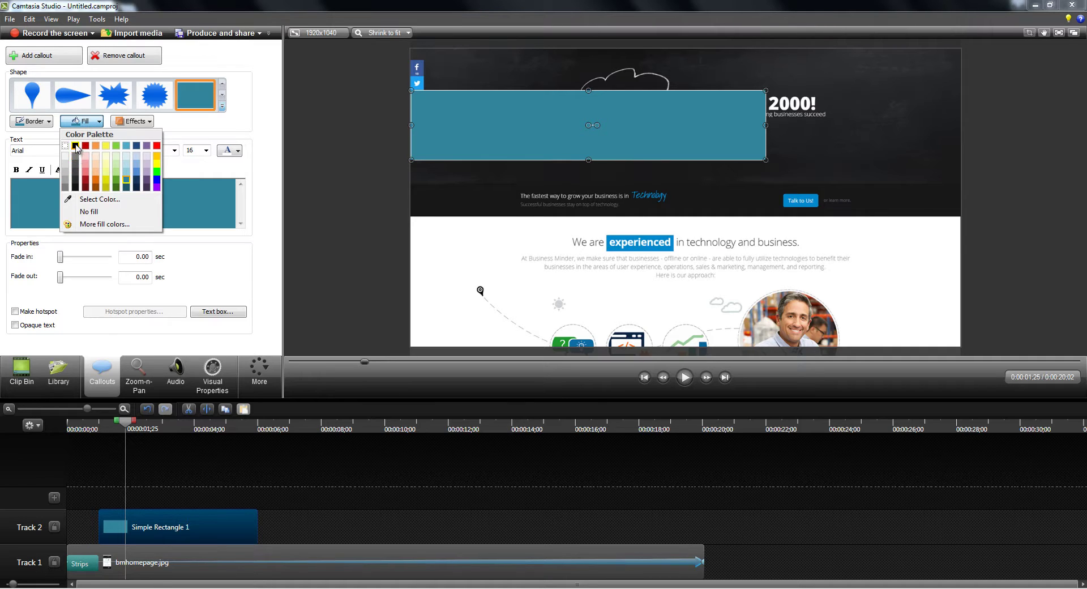
{"action": "left_click", "coordinate": [75, 146]}
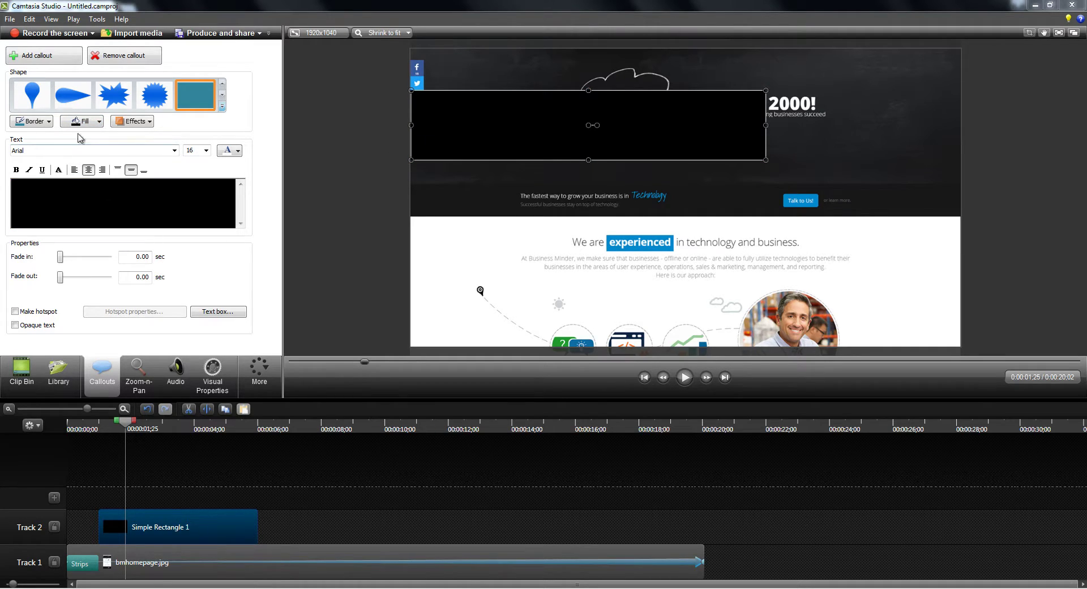
{"action": "left_click", "coordinate": [84, 121]}
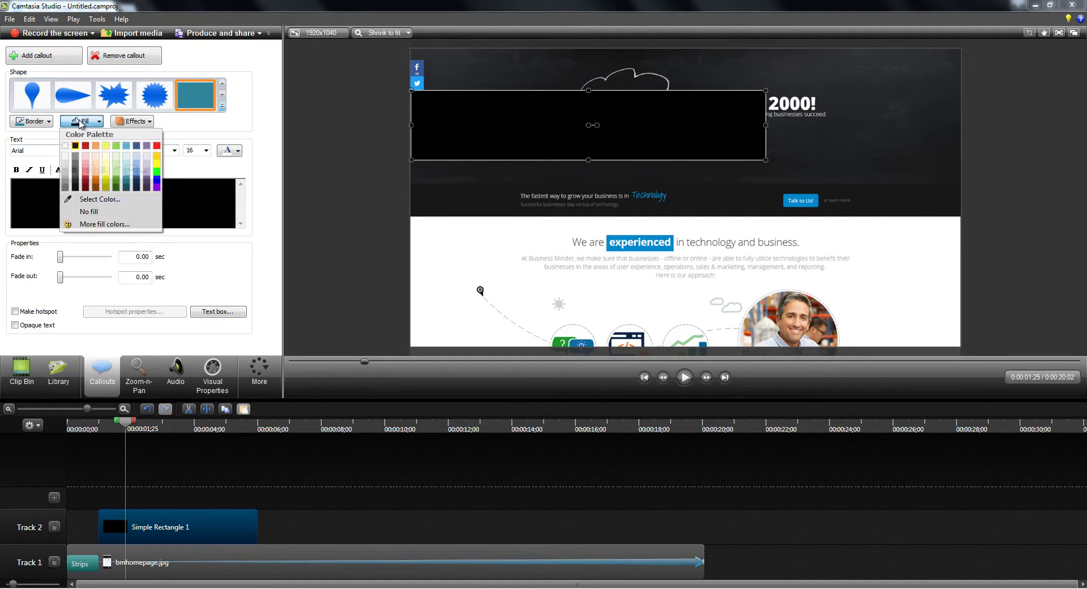
{"action": "left_click", "coordinate": [94, 183]}
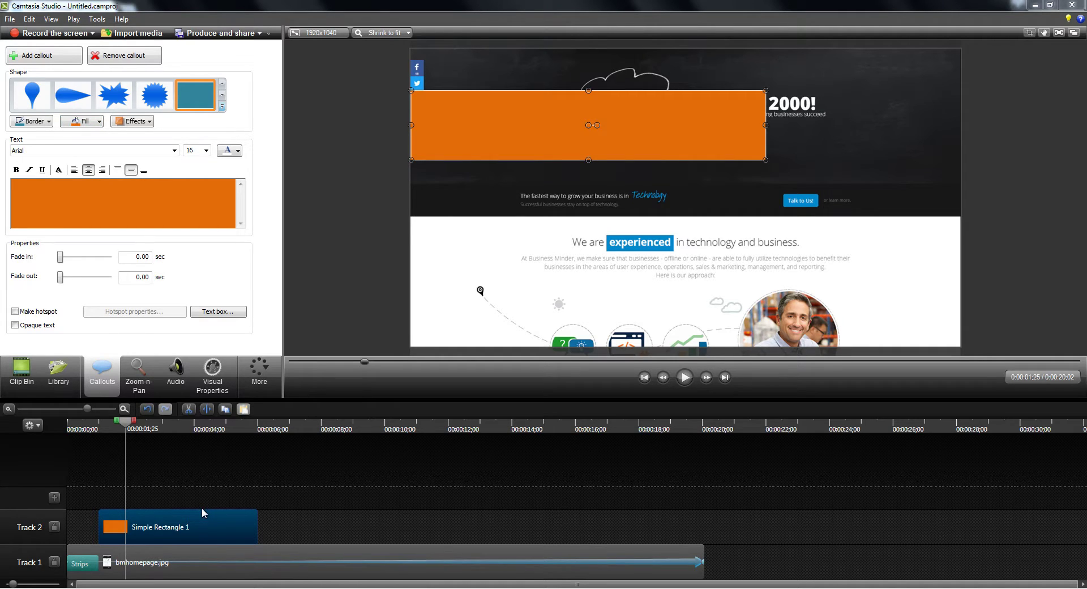
{"action": "left_click", "coordinate": [270, 385]}
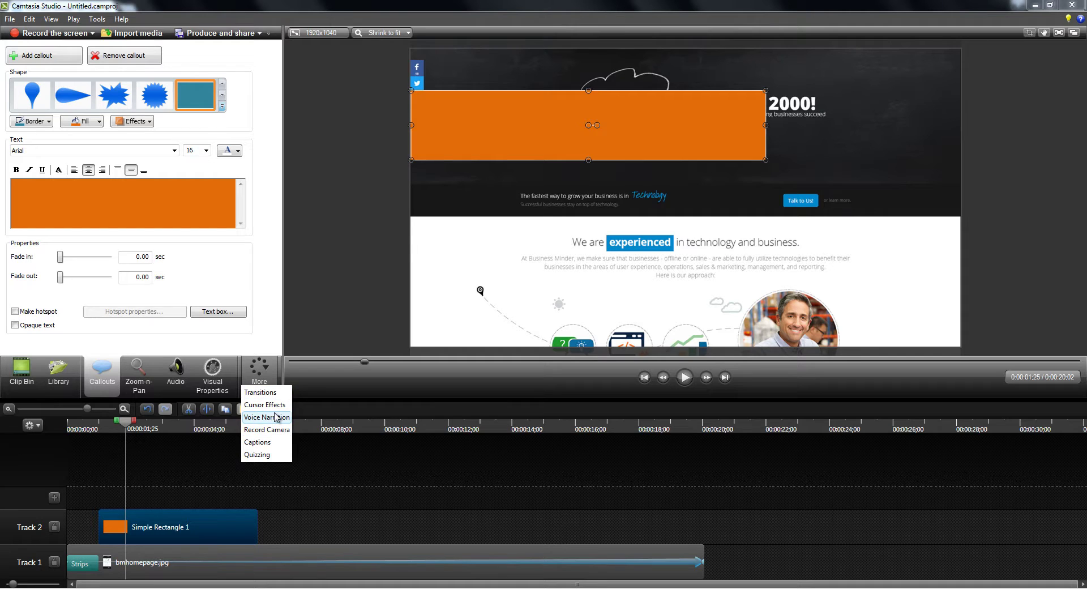
Set the orange bar to 80% opacity and, at 0:03:20, move it off-canvas to X -1580.
{"action": "left_click", "coordinate": [213, 373]}
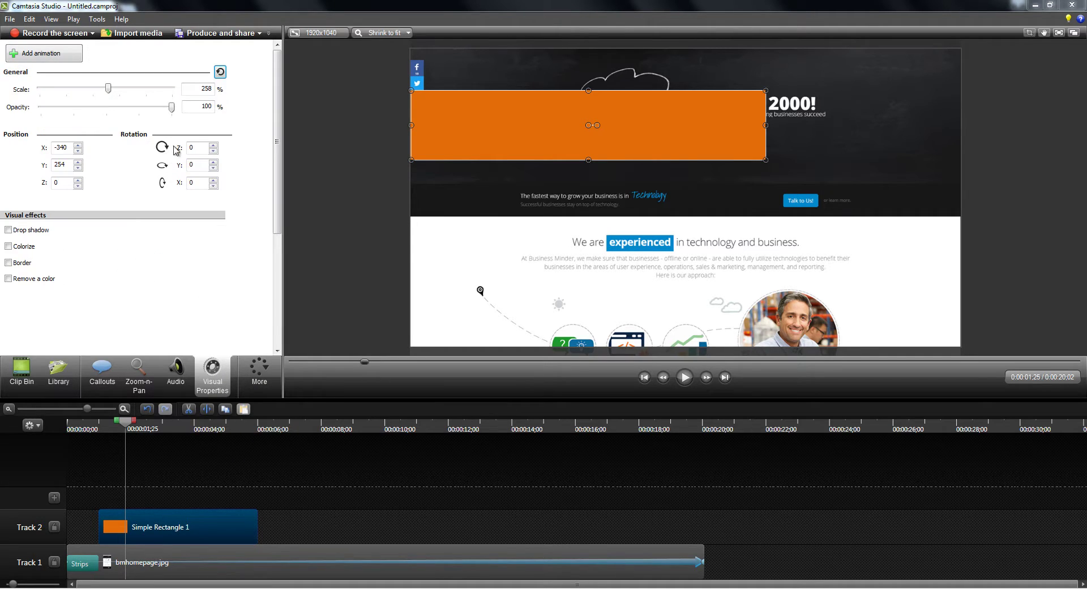
{"action": "left_click_drag", "start_coordinate": [171, 109], "coordinate": [156, 107]}
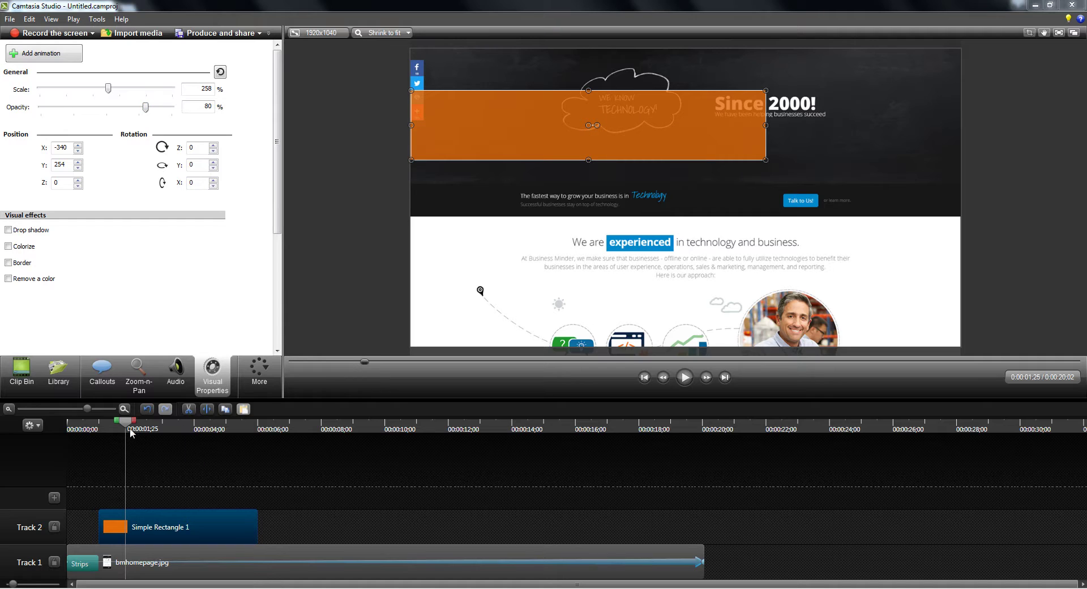
{"action": "left_click_drag", "start_coordinate": [125, 425], "coordinate": [184, 426]}
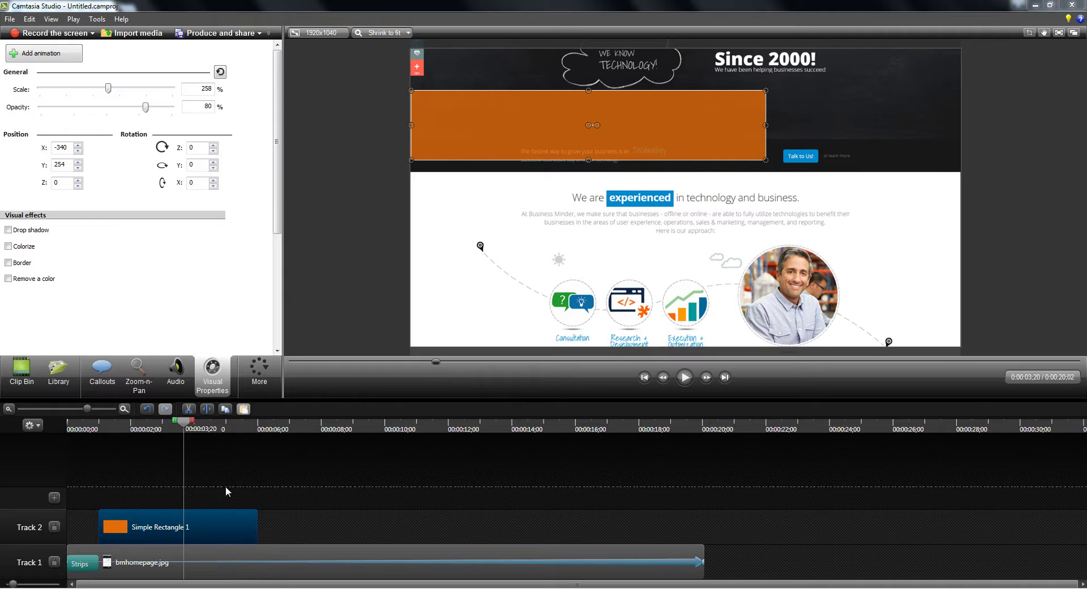
{"action": "left_click_drag", "start_coordinate": [694, 139], "coordinate": [339, 140]}
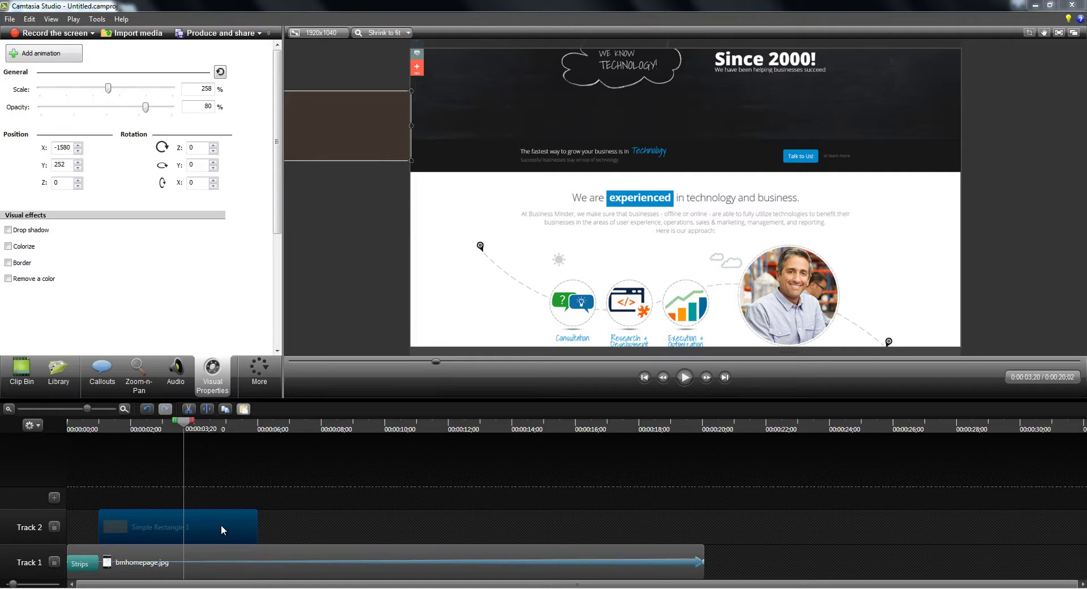
Add an animation point sliding the orange bar right into the frame to X -346.
{"action": "left_click", "coordinate": [59, 55]}
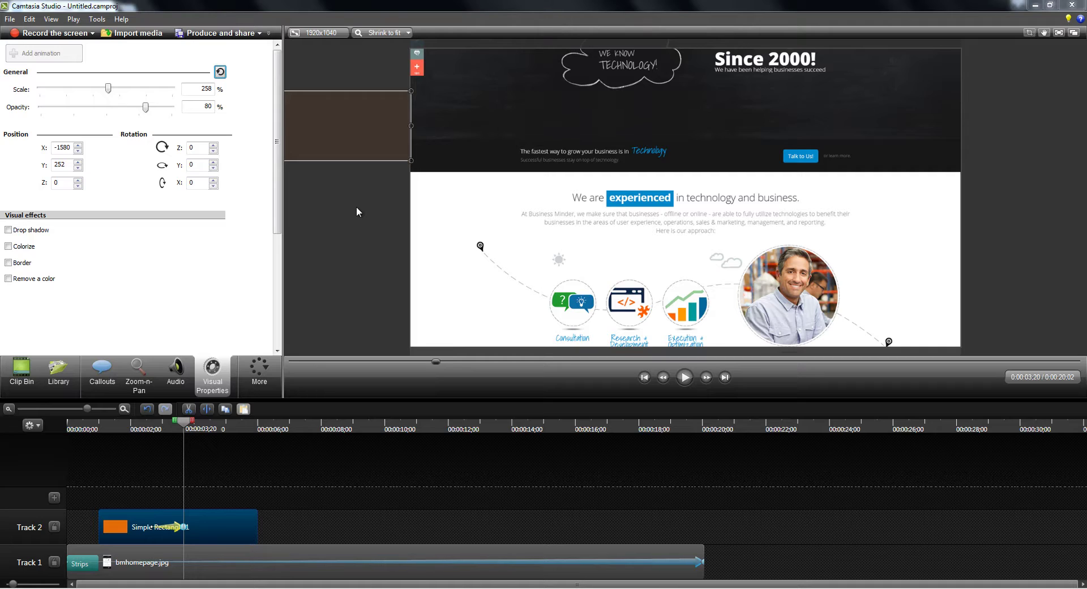
{"action": "left_click_drag", "start_coordinate": [346, 145], "coordinate": [346, 145]}
{"action": "key", "text": "Right"}
{"action": "key", "text": "Right"}
{"action": "key", "text": "Right"}
{"action": "key", "text": "Right"}
{"action": "key", "text": "Right"}
{"action": "key", "text": "Right"}
{"action": "key", "text": "Right"}
{"action": "key", "text": "Right"}
{"action": "key", "text": "Right"}
{"action": "key", "text": "Right"}
{"action": "key", "text": "Right"}
{"action": "key", "text": "Right"}
{"action": "key", "text": "Right"}
{"action": "key", "text": "Right"}
{"action": "key", "text": "Right"}
{"action": "key", "text": "Right"}
{"action": "key", "text": "Right"}
{"action": "key", "text": "Right"}
{"action": "key", "text": "Right"}
{"action": "key", "text": "Right"}
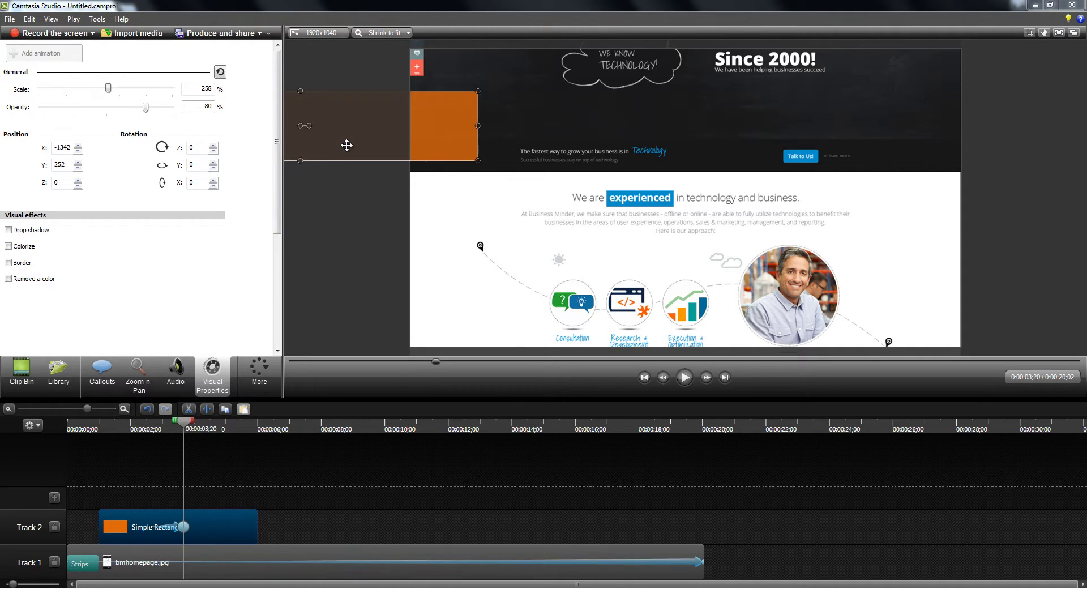
{"action": "key", "text": "Right"}
{"action": "key", "text": "Right"}
{"action": "key", "text": "Right"}
{"action": "key", "text": "Right"}
{"action": "key", "text": "Right"}
{"action": "key", "text": "Right"}
{"action": "key", "text": "Right"}
{"action": "key", "text": "Right"}
{"action": "key", "text": "Right"}
{"action": "key", "text": "Right"}
{"action": "key", "text": "Right"}
{"action": "key", "text": "Right"}
{"action": "key", "text": "Right"}
{"action": "key", "text": "Right"}
{"action": "key", "text": "Right"}
{"action": "key", "text": "Right"}
{"action": "key", "text": "Right"}
{"action": "key", "text": "Right"}
{"action": "key", "text": "Right"}
{"action": "key", "text": "Right"}
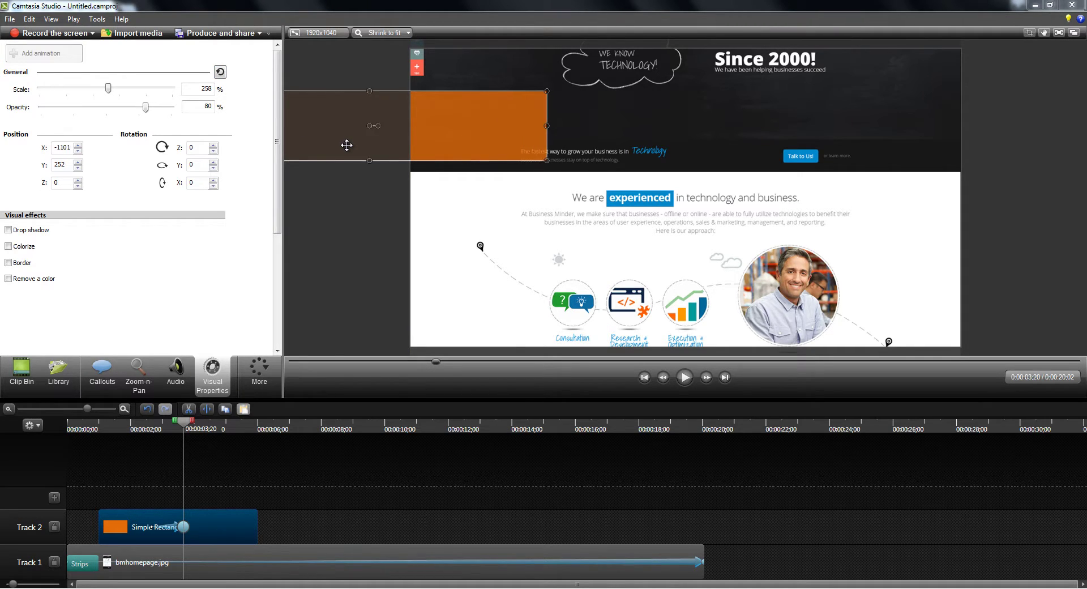
{"action": "key", "text": "Right"}
{"action": "key", "text": "Right"}
{"action": "key", "text": "Right"}
{"action": "key", "text": "Right"}
{"action": "key", "text": "Right"}
{"action": "key", "text": "Right"}
{"action": "key", "text": "Right"}
{"action": "key", "text": "Right"}
{"action": "key", "text": "Right"}
{"action": "key", "text": "Right"}
{"action": "key", "text": "Right"}
{"action": "key", "text": "Right"}
{"action": "key", "text": "Right"}
{"action": "key", "text": "Right"}
{"action": "key", "text": "Right"}
{"action": "key", "text": "Right"}
{"action": "key", "text": "Right"}
{"action": "key", "text": "Right"}
{"action": "key", "text": "Right"}
{"action": "key", "text": "Right"}
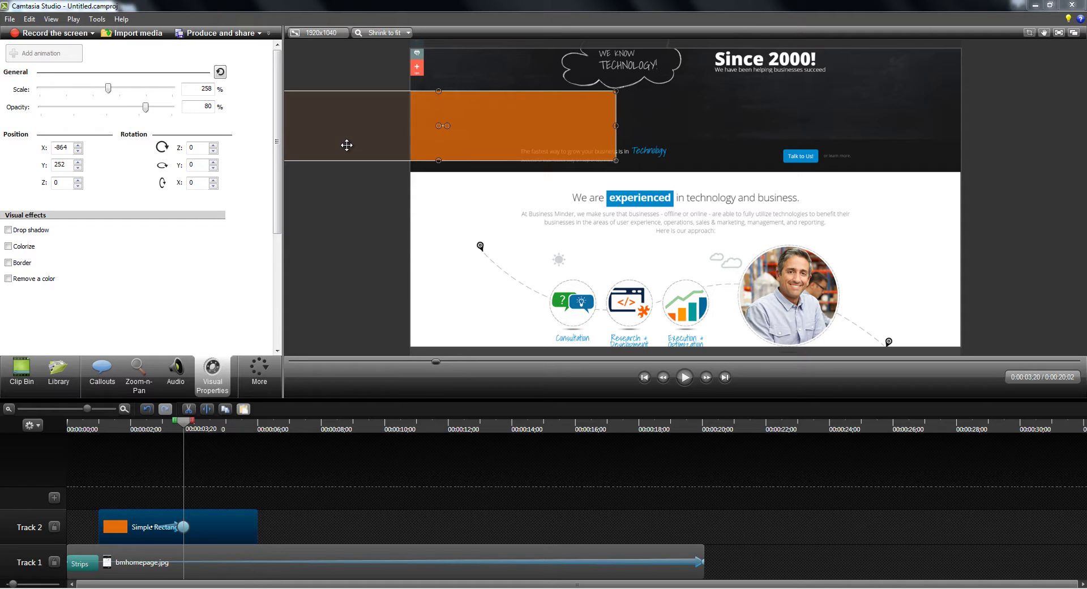
{"action": "key", "text": "Right"}
{"action": "key", "text": "Right"}
{"action": "key", "text": "Right"}
{"action": "key", "text": "Right"}
{"action": "key", "text": "Right"}
{"action": "key", "text": "Right"}
{"action": "key", "text": "Right"}
{"action": "key", "text": "Right"}
{"action": "key", "text": "Right"}
{"action": "key", "text": "Right"}
{"action": "key", "text": "Right"}
{"action": "key", "text": "Right"}
{"action": "key", "text": "Right"}
{"action": "key", "text": "Right"}
{"action": "key", "text": "Right"}
{"action": "key", "text": "Right"}
{"action": "key", "text": "Right"}
{"action": "key", "text": "Right"}
{"action": "key", "text": "Right"}
{"action": "key", "text": "Right"}
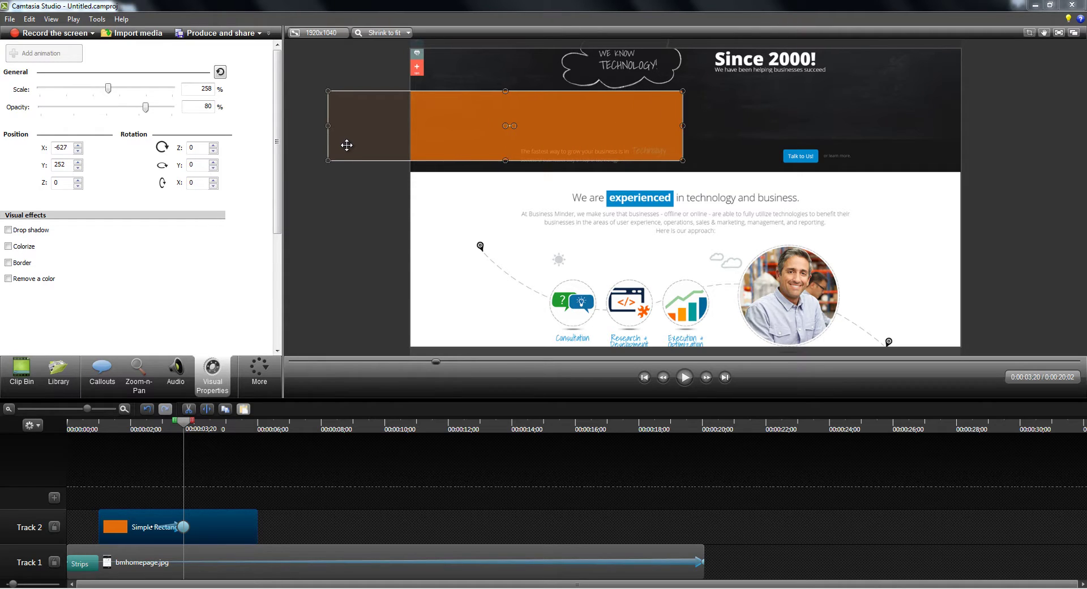
{"action": "key", "text": "Right"}
{"action": "key", "text": "Right"}
{"action": "key", "text": "Right"}
{"action": "key", "text": "Right"}
{"action": "key", "text": "Right"}
{"action": "key", "text": "Right"}
{"action": "key", "text": "Right"}
{"action": "key", "text": "Right"}
{"action": "key", "text": "Right"}
{"action": "key", "text": "Right"}
{"action": "key", "text": "Right"}
{"action": "key", "text": "Right"}
{"action": "key", "text": "Right"}
{"action": "key", "text": "Right"}
{"action": "key", "text": "Right"}
{"action": "key", "text": "Right"}
{"action": "key", "text": "Right"}
{"action": "key", "text": "Right"}
{"action": "key", "text": "Right"}
{"action": "key", "text": "Right"}
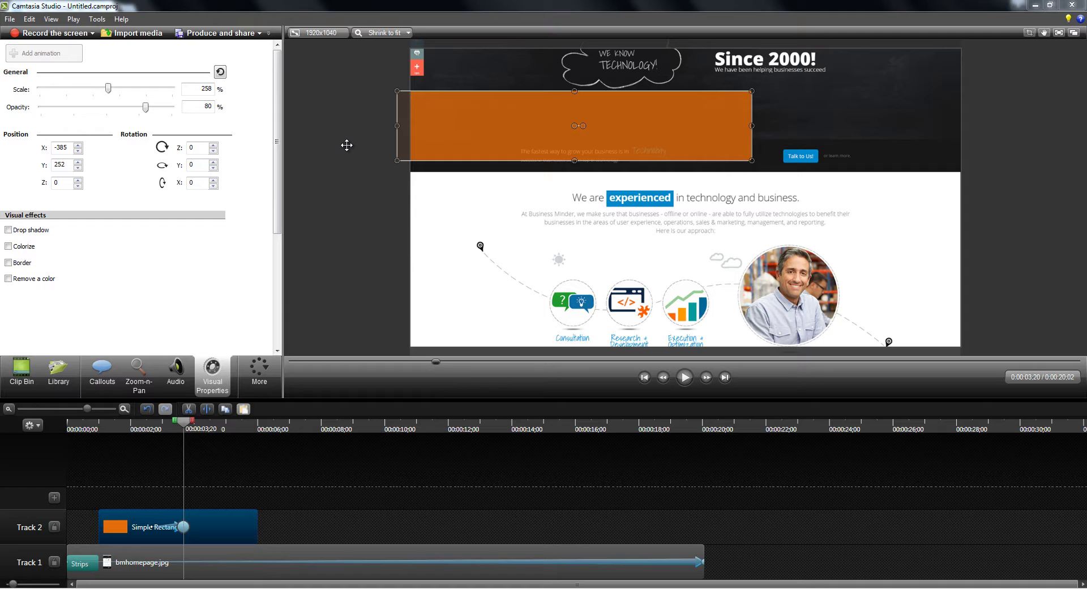
{"action": "key", "text": "Right"}
{"action": "key", "text": "Right"}
{"action": "key", "text": "Right"}
{"action": "key", "text": "Right"}
{"action": "key", "text": "Right"}
{"action": "key", "text": "Right"}
{"action": "key", "text": "Right"}
{"action": "key", "text": "Right"}
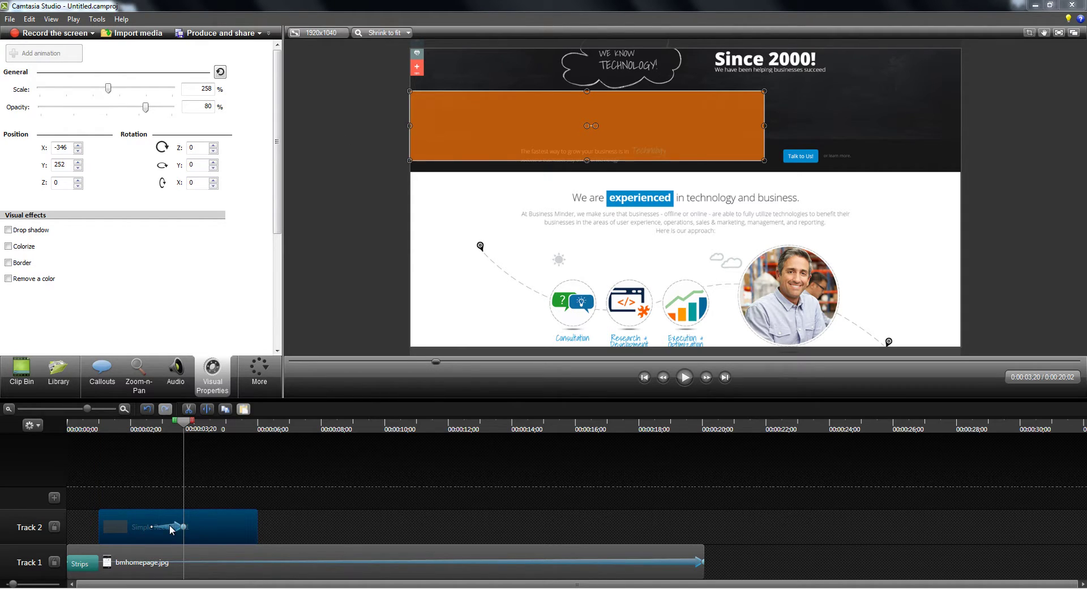
Check the bar slightly later and drag its animation arrow left so the slide-in starts earlier.
{"action": "left_click", "coordinate": [189, 423]}
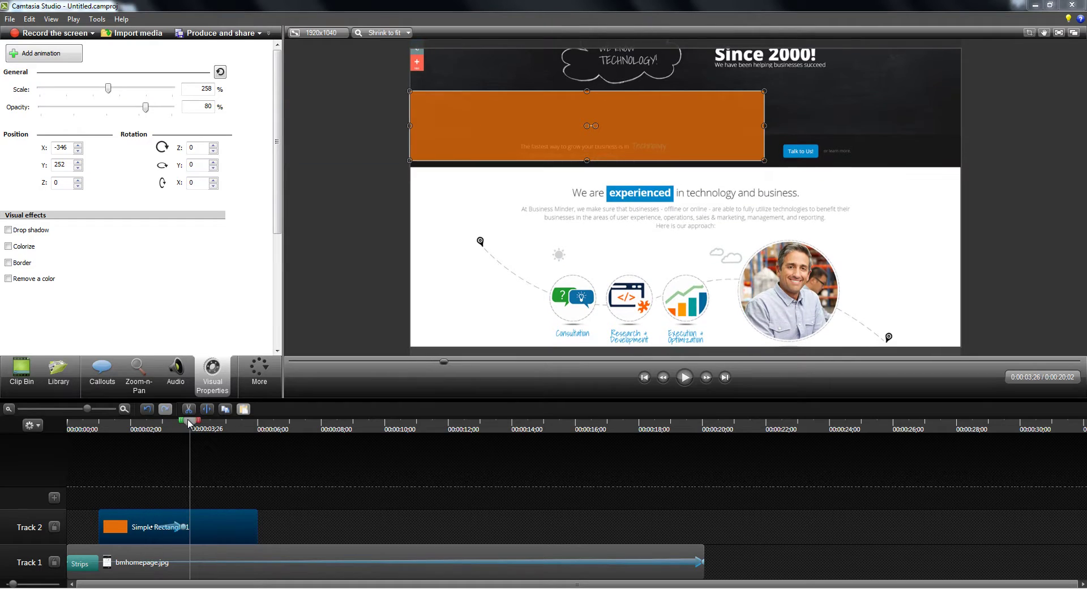
{"action": "mouse_move", "coordinate": [152, 529]}
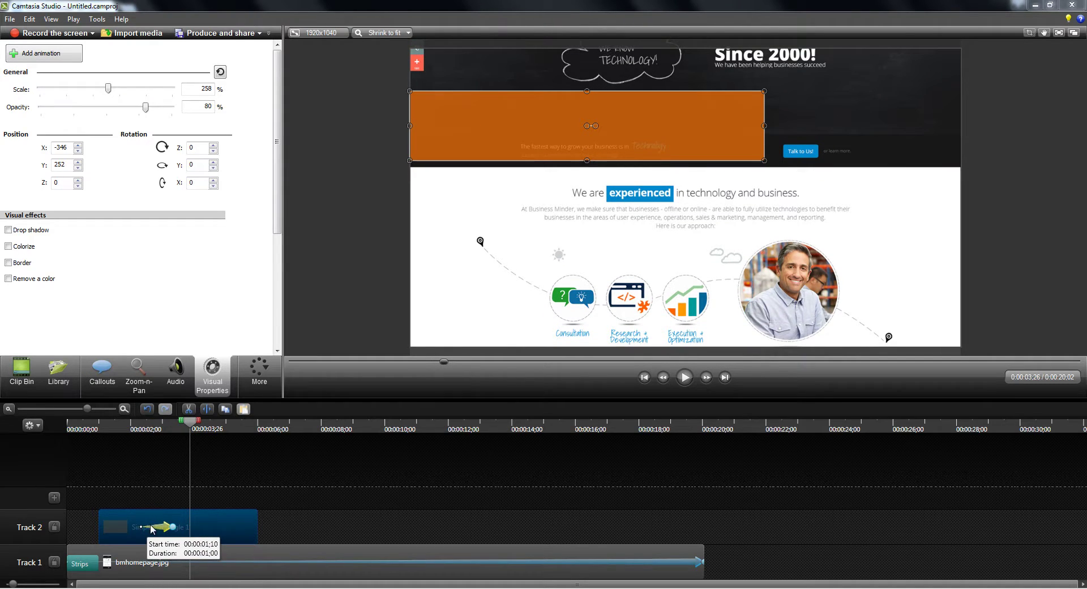
{"action": "left_click_drag", "start_coordinate": [152, 529], "coordinate": [111, 526]}
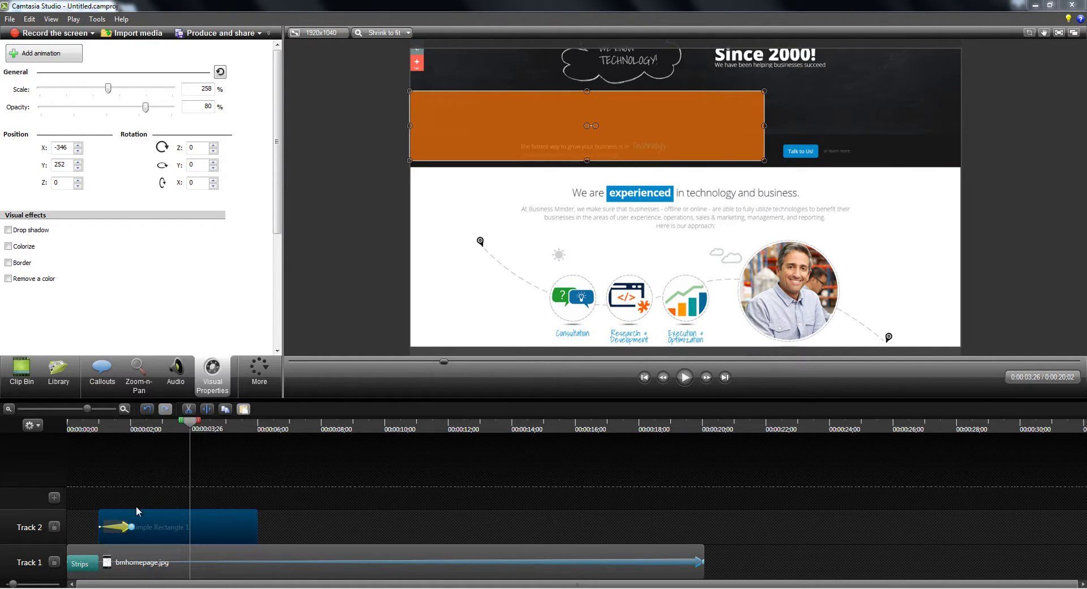
Preview the orange bar sliding in from 0:00, then park the playhead near 2 seconds under Callouts.
{"action": "left_click", "coordinate": [644, 377]}
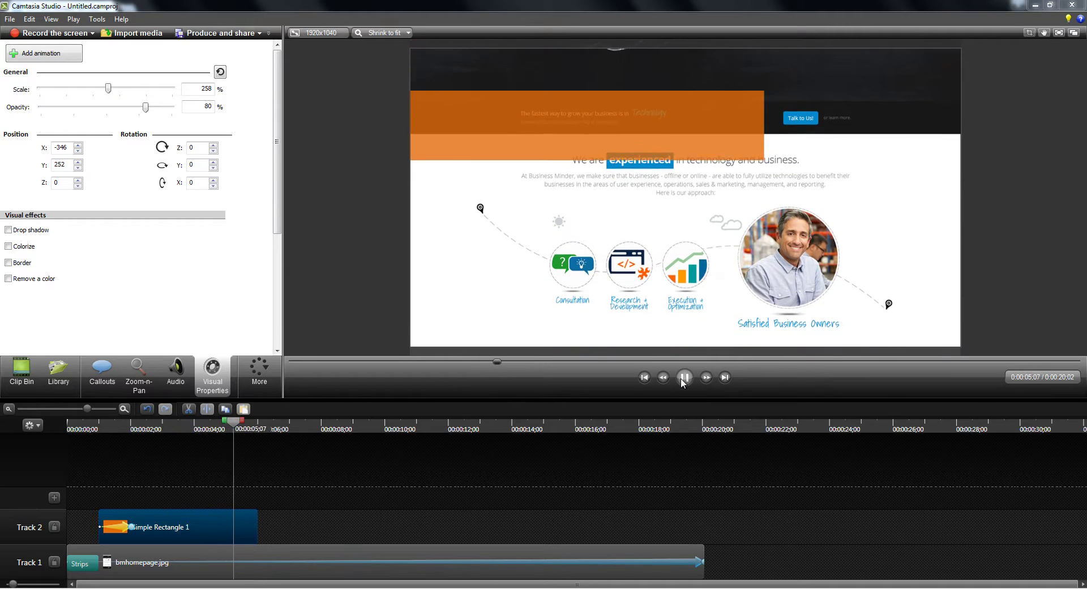
{"action": "left_click", "coordinate": [684, 377]}
{"action": "left_click_drag", "start_coordinate": [248, 423], "coordinate": [137, 433]}
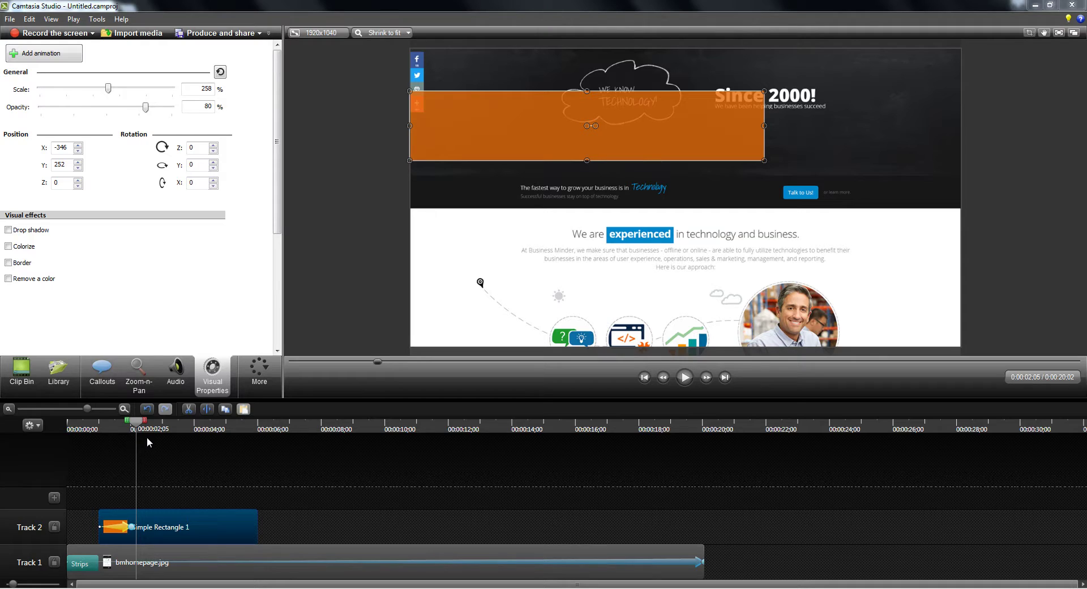
{"action": "left_click", "coordinate": [101, 379]}
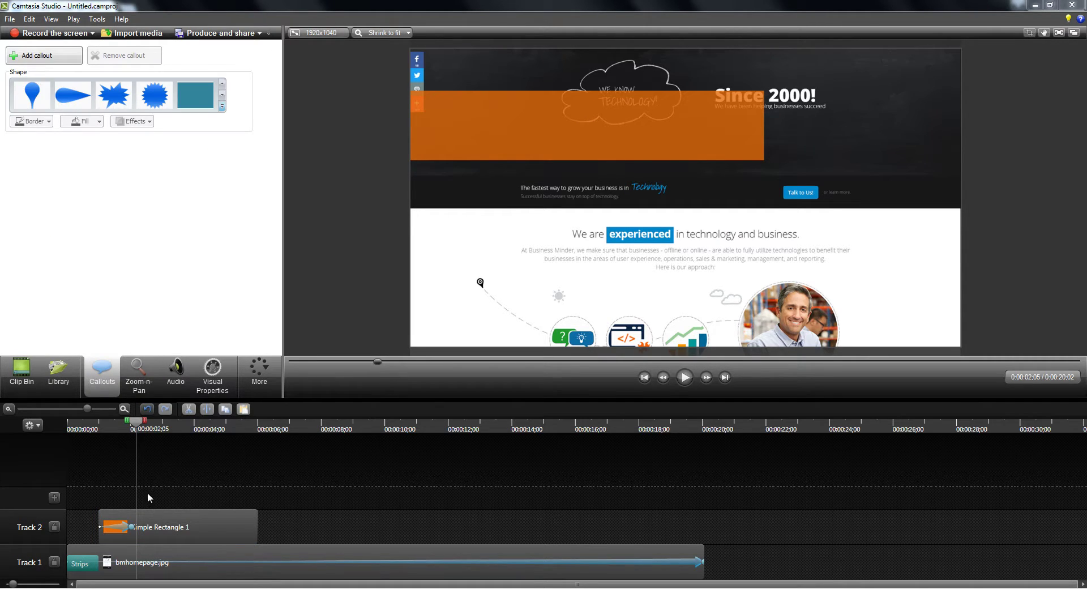
Add a Special 'T' text-only callout on a new track starting at the playhead.
{"action": "left_click", "coordinate": [222, 108]}
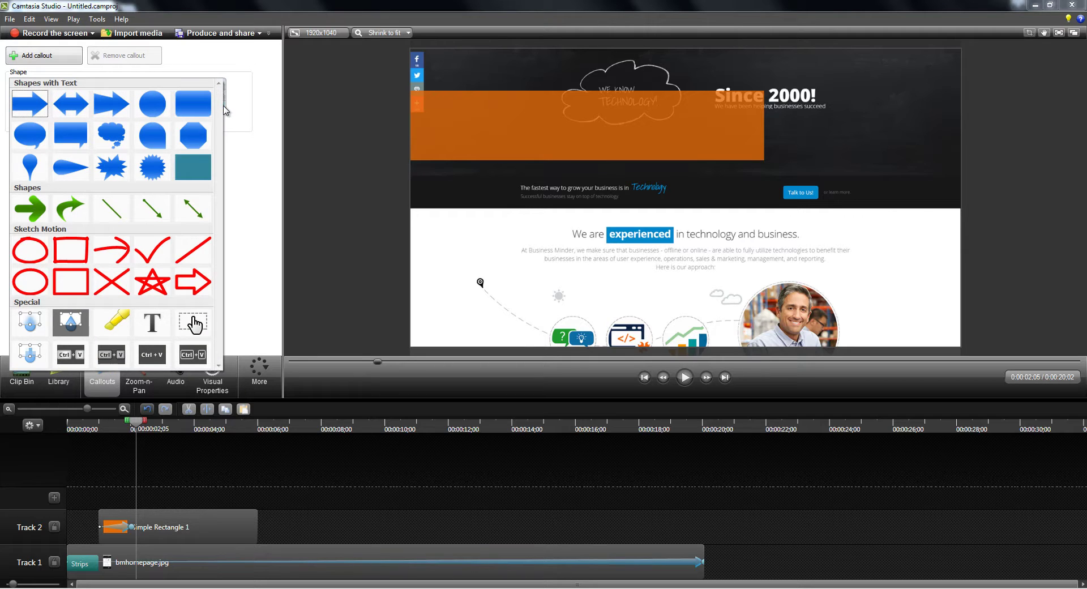
{"action": "left_click", "coordinate": [151, 323]}
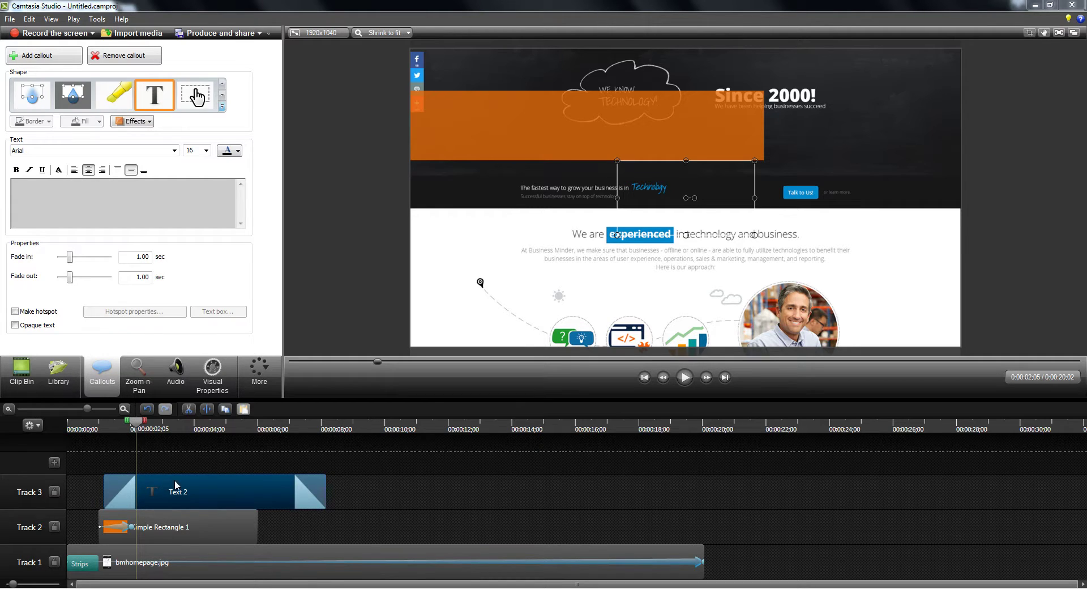
{"action": "left_click_drag", "start_coordinate": [159, 477], "coordinate": [191, 477]}
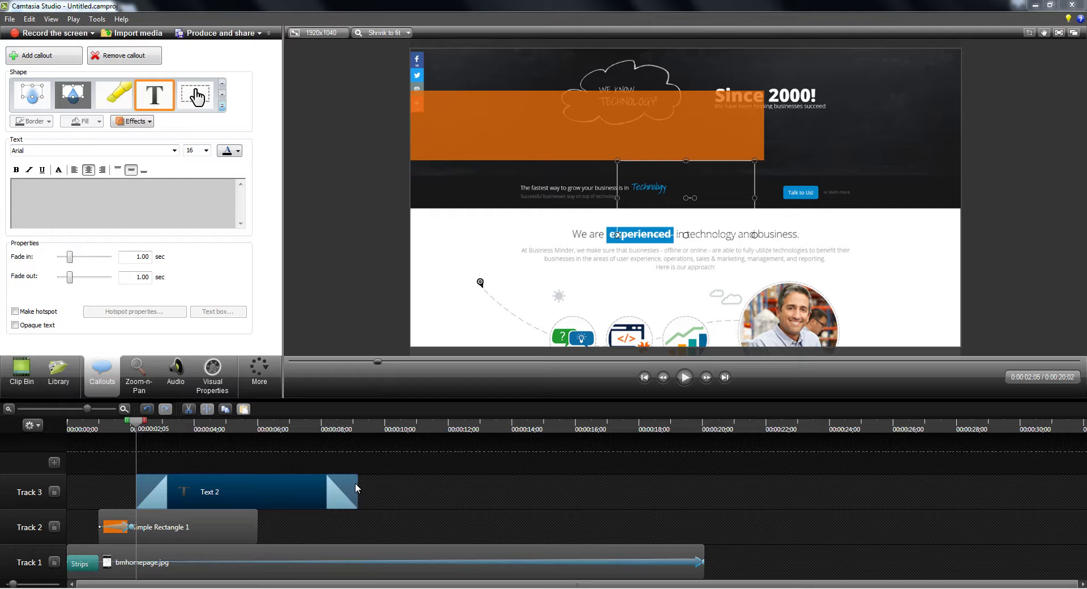
Adjust the text callout and orange bar clip lengths so both end at the same point.
{"action": "left_click_drag", "start_coordinate": [357, 478], "coordinate": [273, 477]}
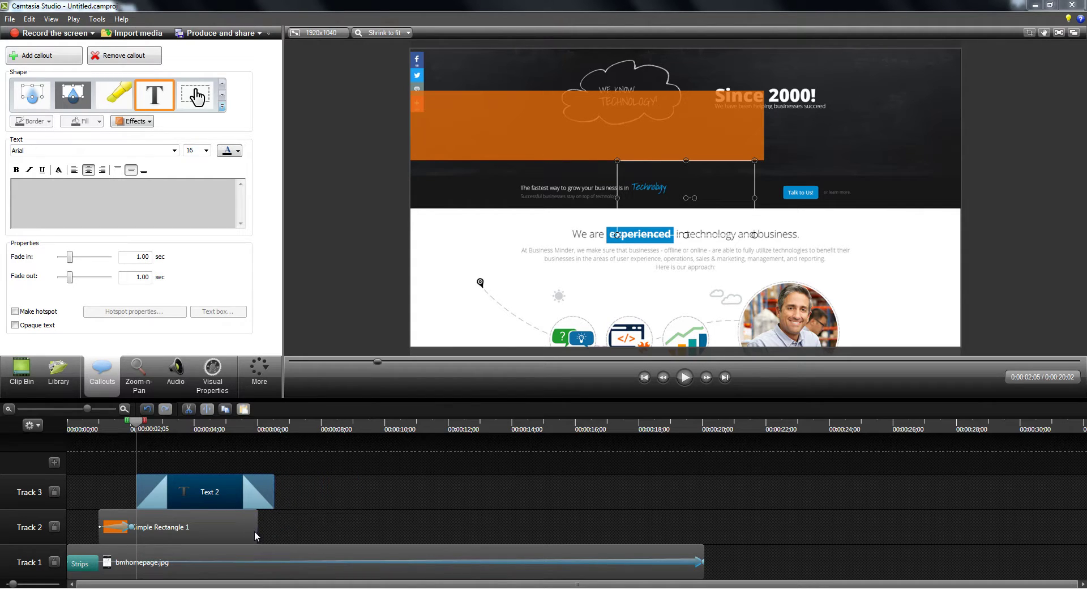
{"action": "left_click_drag", "start_coordinate": [256, 526], "coordinate": [306, 529]}
{"action": "left_click_drag", "start_coordinate": [274, 484], "coordinate": [355, 483]}
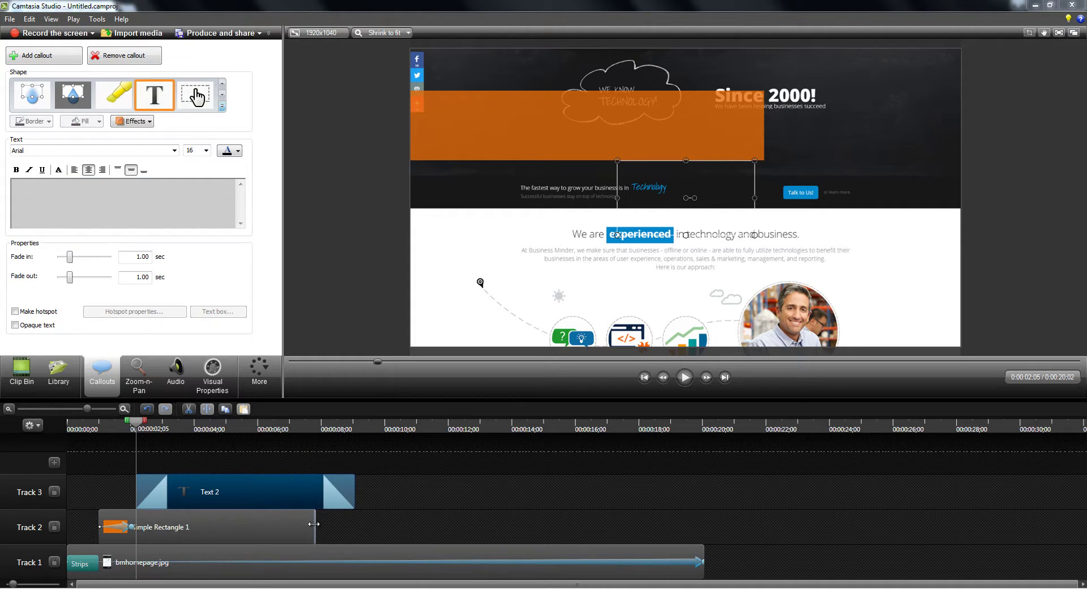
{"action": "left_click_drag", "start_coordinate": [314, 527], "coordinate": [357, 524]}
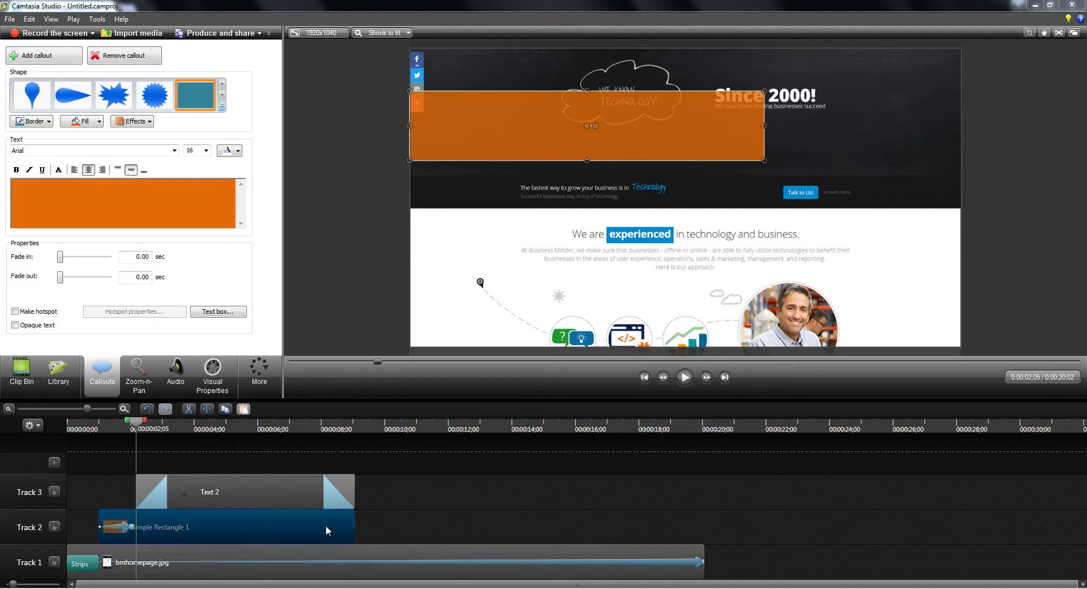
Enter 'Business Minder Offers Professional Consultation Services' in Text 2 and stretch it across the orange bar.
{"action": "left_click", "coordinate": [229, 491]}
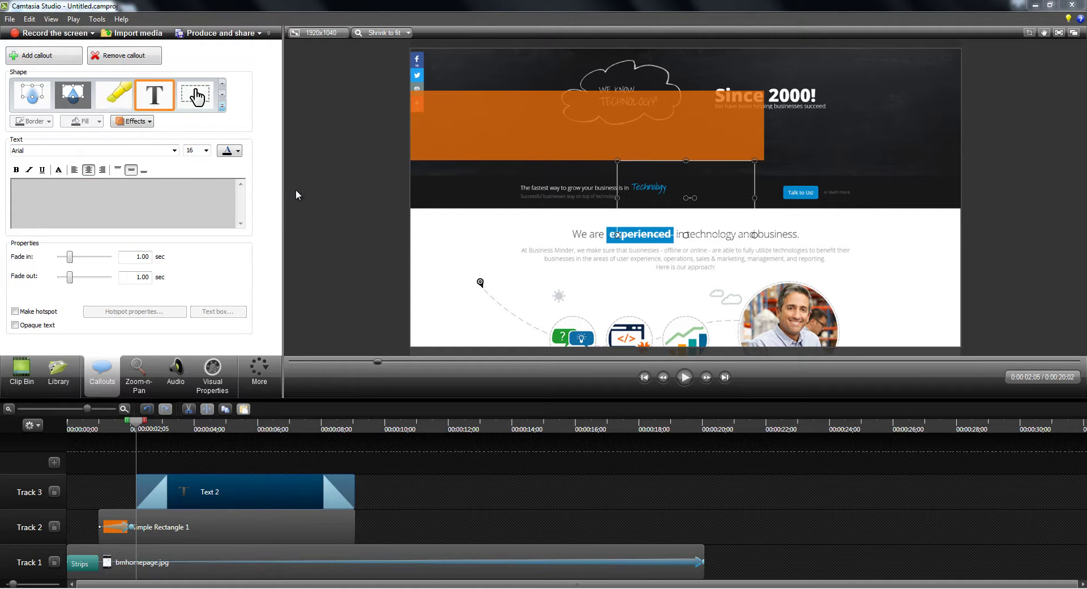
{"action": "type", "text": "Business Minder Of"}
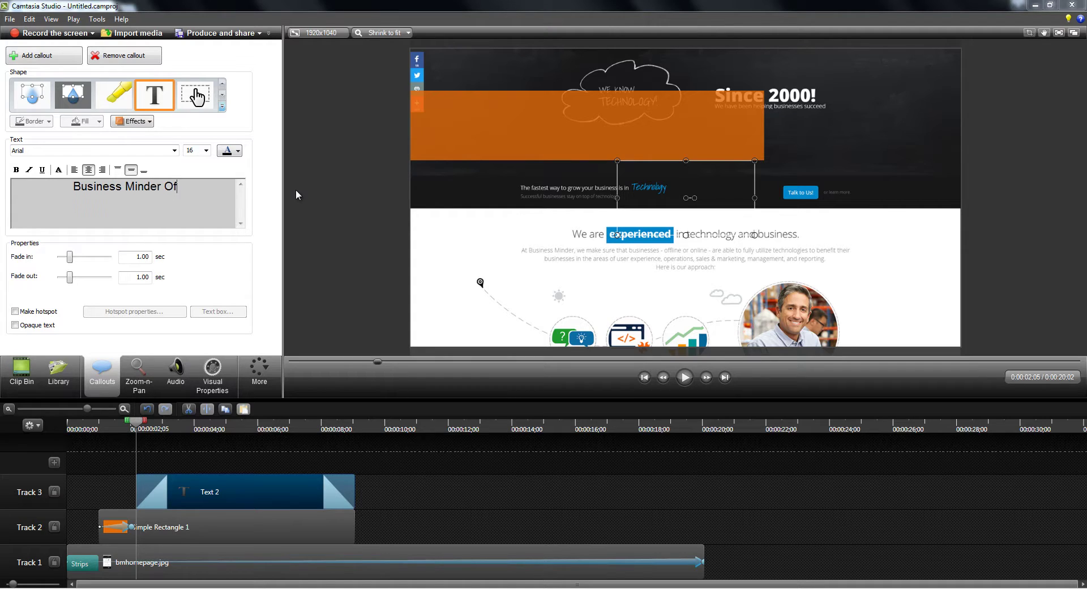
{"action": "type", "text": "fers Professiona"}
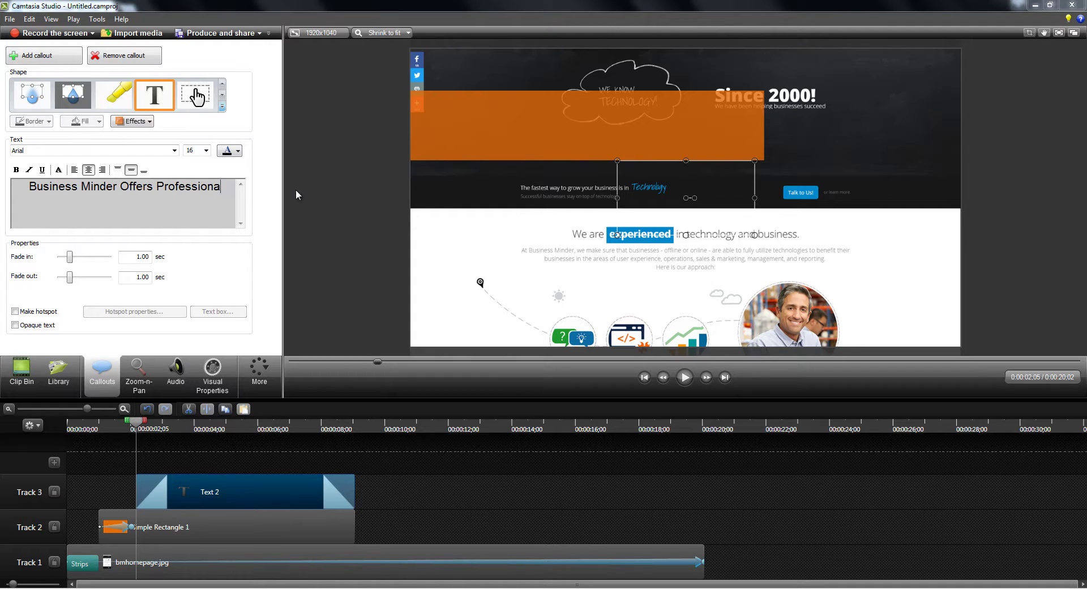
{"action": "type", "text": "l C"}
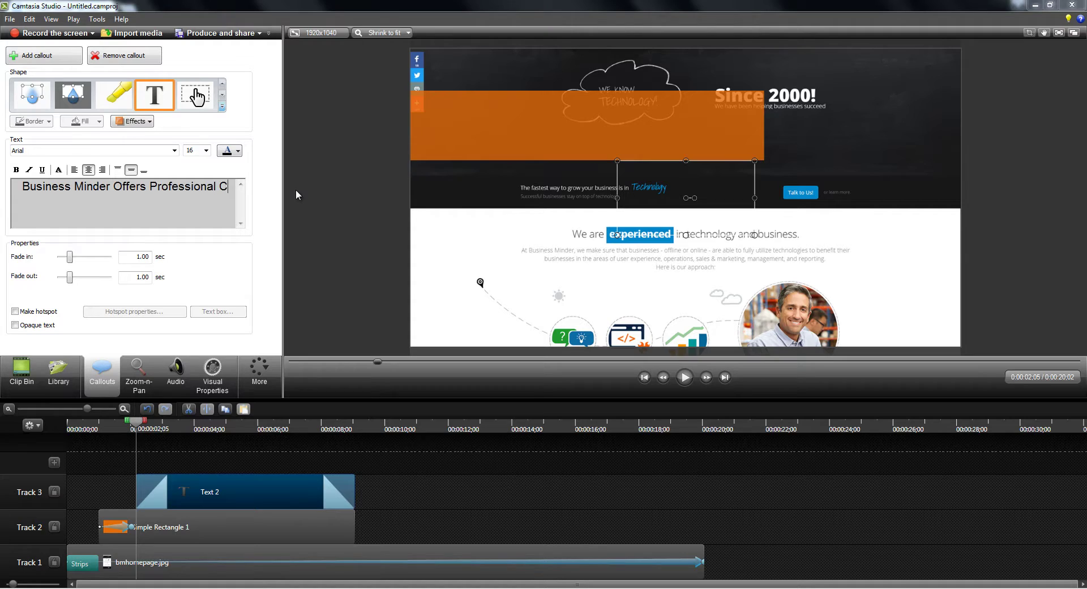
{"action": "type", "text": "onsultation Services"}
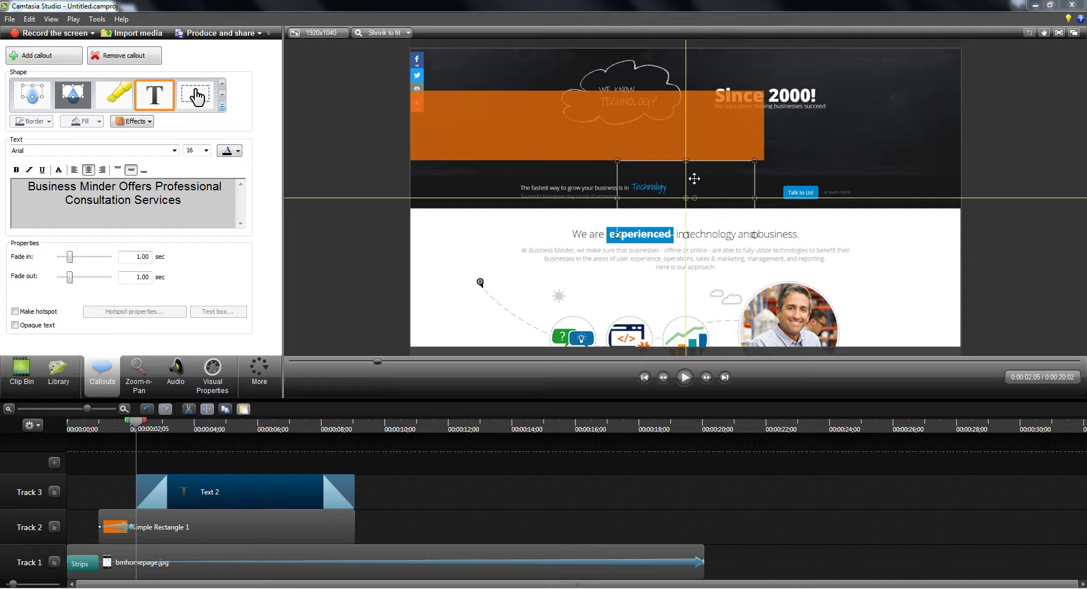
{"action": "left_click_drag", "start_coordinate": [691, 178], "coordinate": [512, 105]}
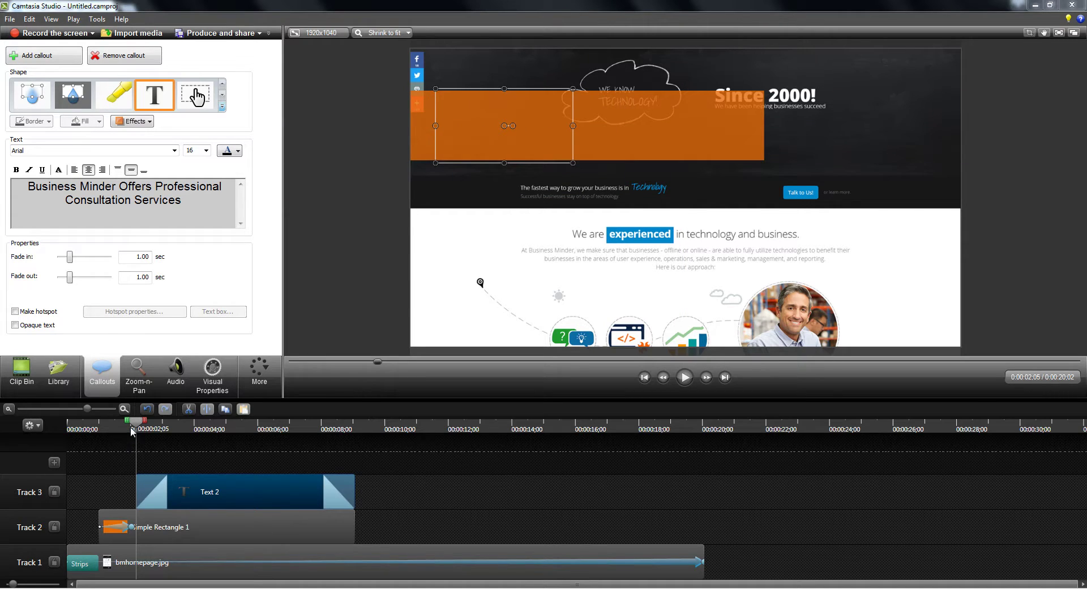
{"action": "left_click", "coordinate": [169, 428]}
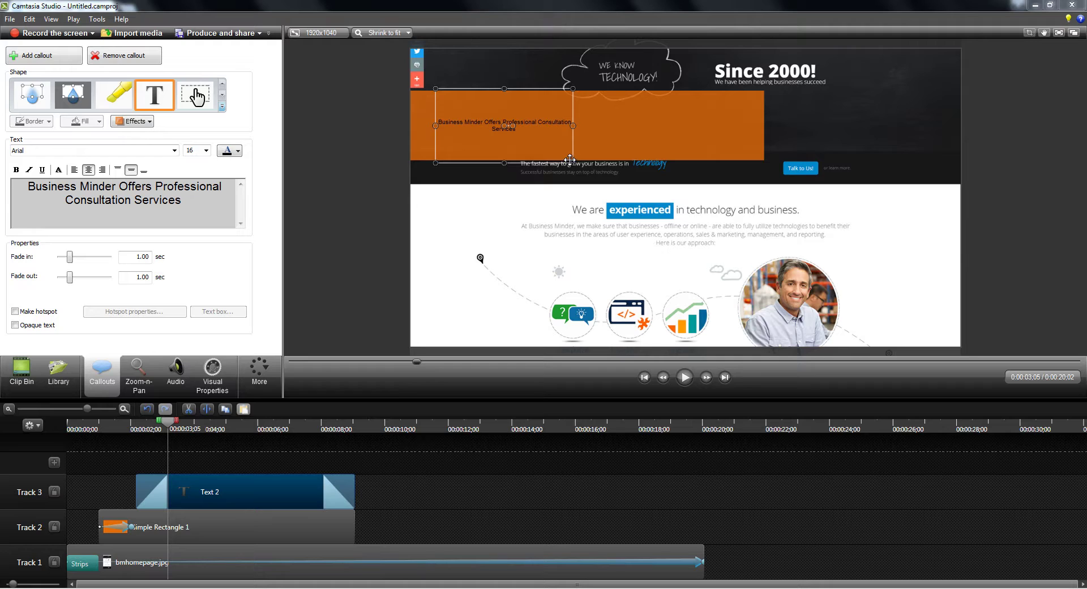
{"action": "left_click_drag", "start_coordinate": [606, 158], "coordinate": [764, 163]}
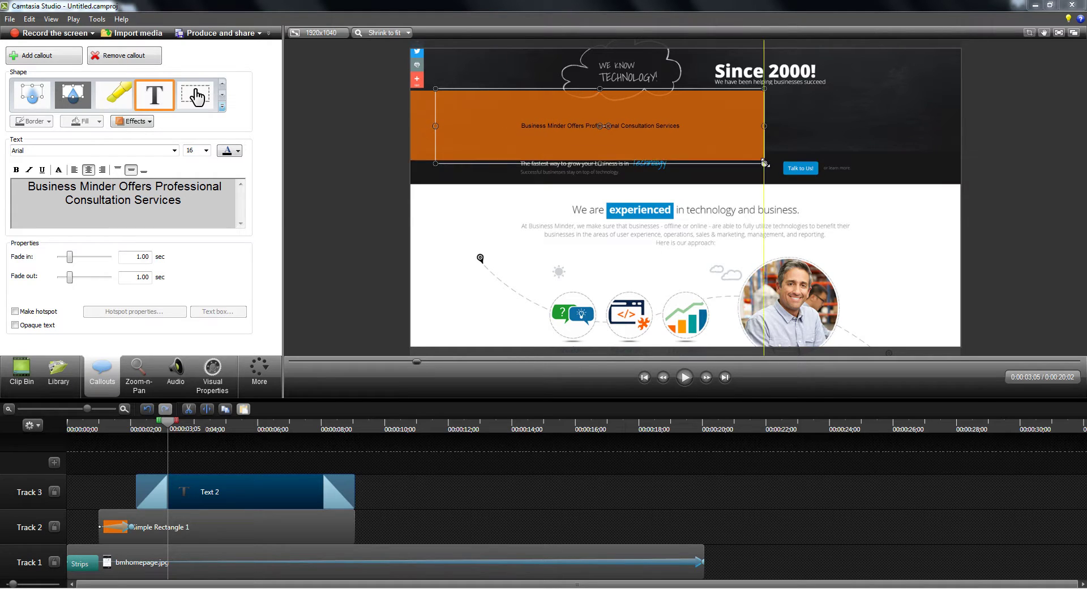
Widen the caption to the bar's left edge and format it 36 pt, bold and white.
{"action": "left_click_drag", "start_coordinate": [436, 89], "coordinate": [411, 87]}
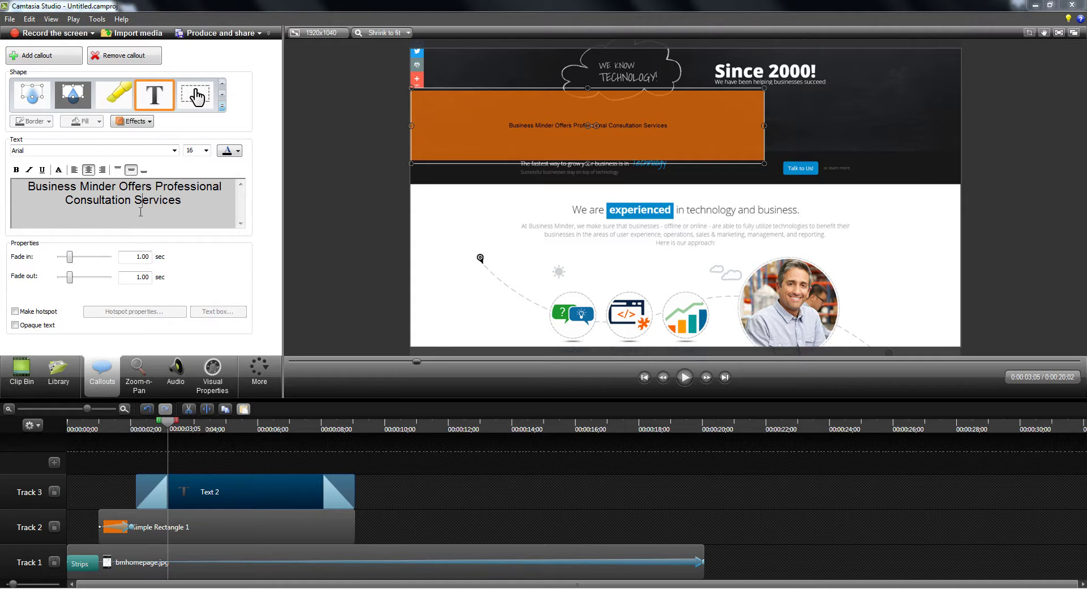
{"action": "key", "text": "ctrl+a"}
{"action": "left_click", "coordinate": [206, 151]}
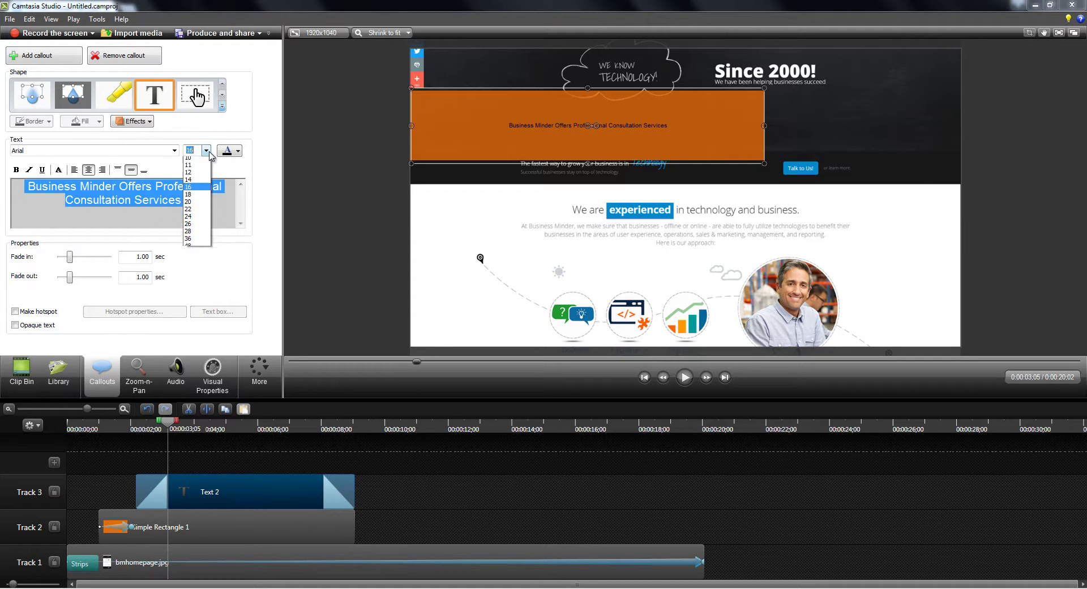
{"action": "left_click", "coordinate": [192, 256]}
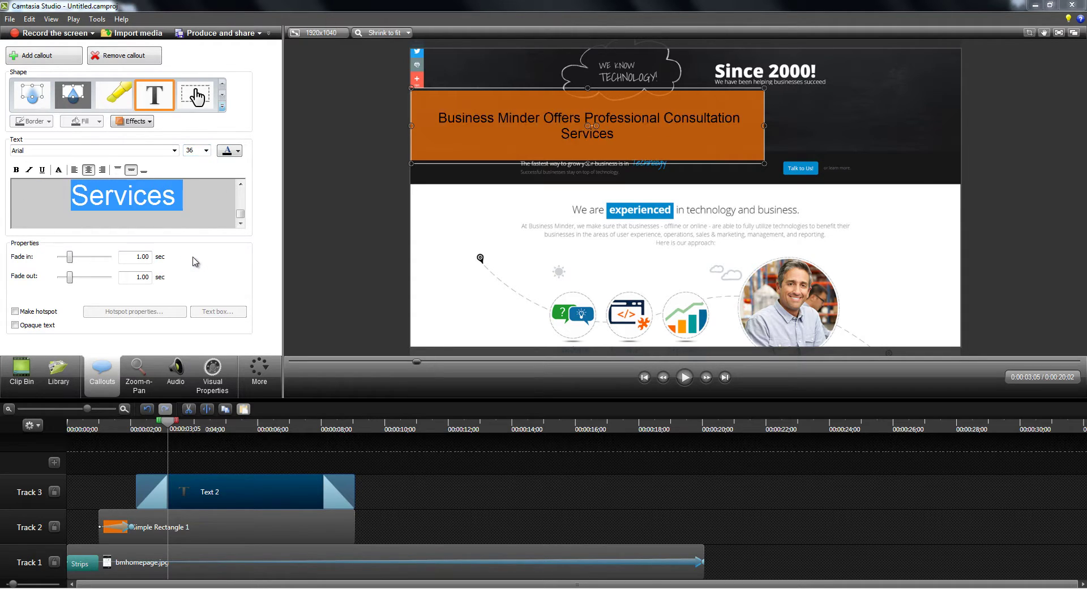
{"action": "left_click", "coordinate": [16, 169]}
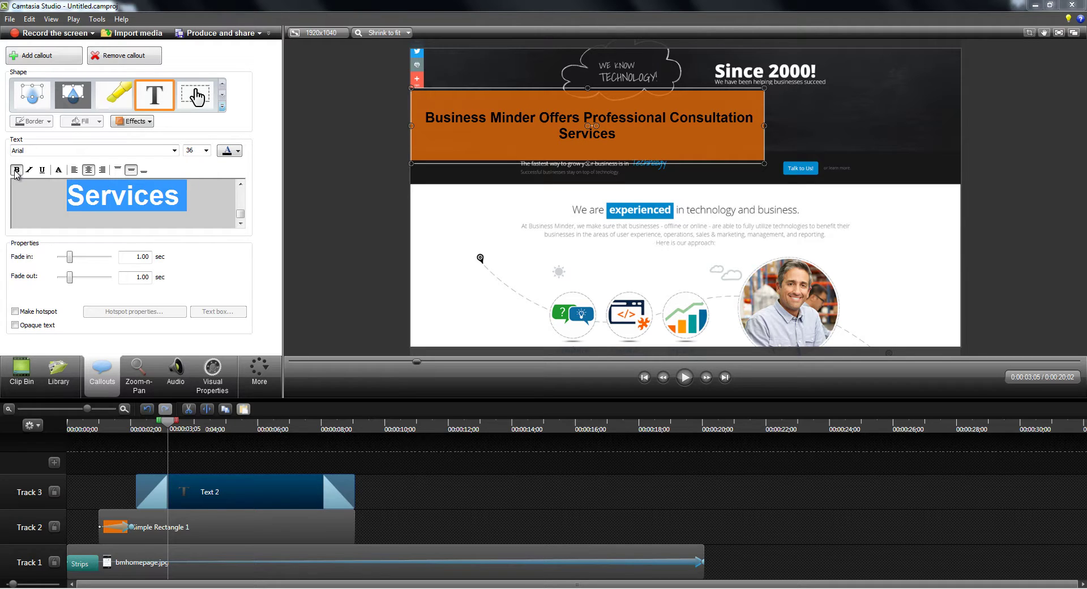
{"action": "left_click", "coordinate": [236, 151]}
{"action": "left_click", "coordinate": [221, 186]}
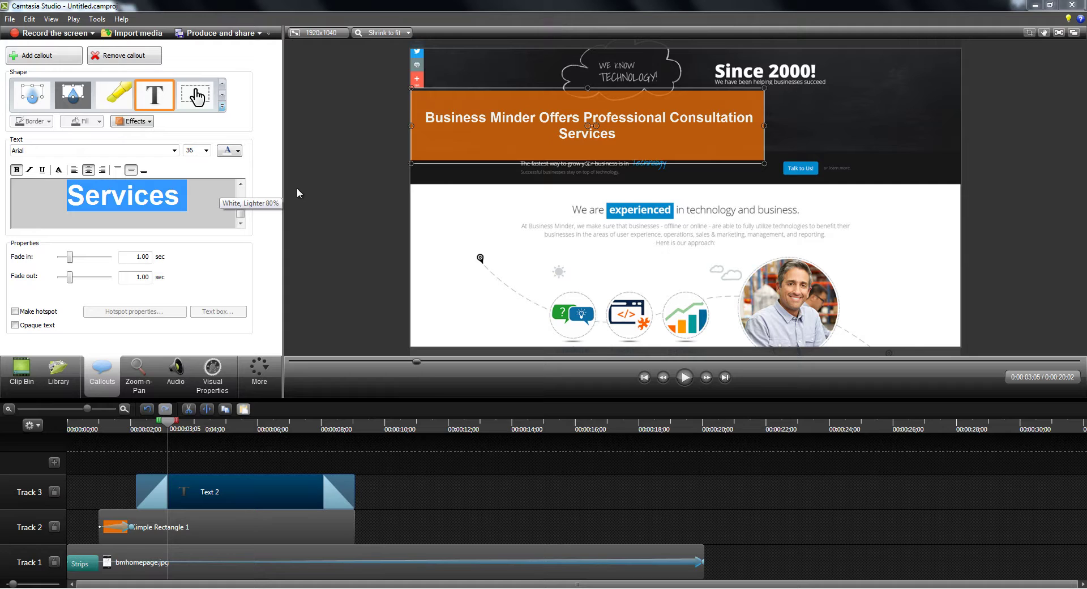
{"action": "left_click", "coordinate": [344, 219]}
{"action": "left_click", "coordinate": [325, 531]}
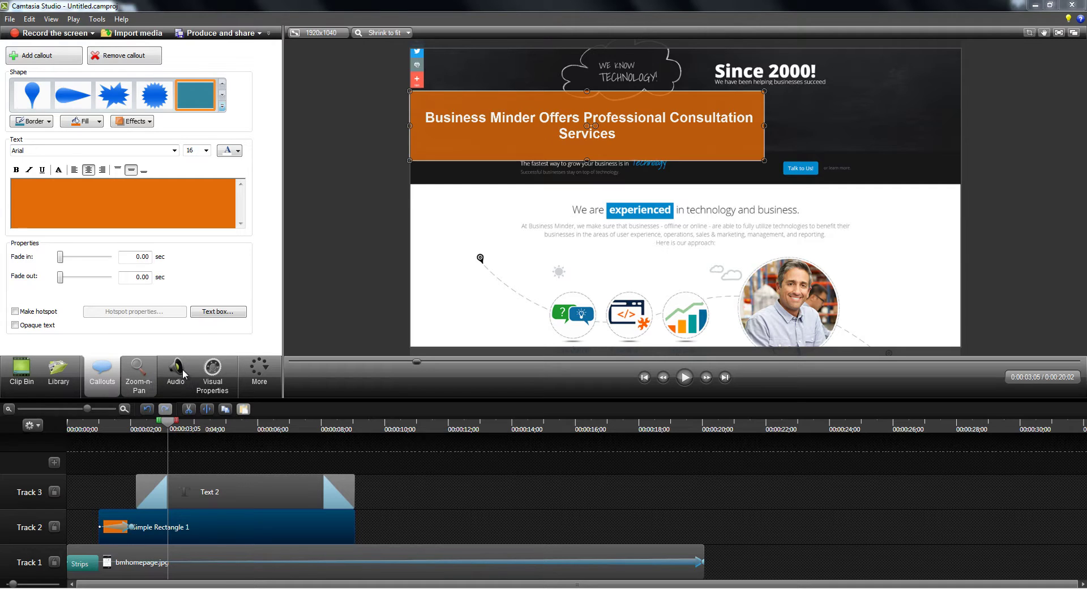
Add a Fade transition to the end of Simple Rectangle 1 and rewind to preview it.
{"action": "left_click", "coordinate": [261, 390]}
{"action": "left_click", "coordinate": [261, 391]}
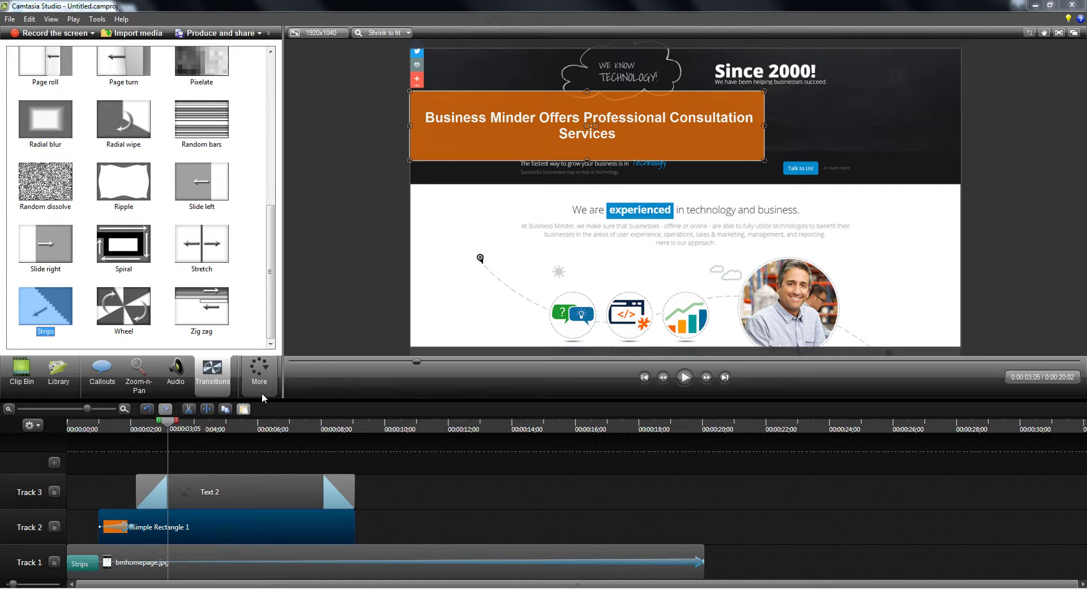
{"action": "left_click_drag", "start_coordinate": [269, 277], "coordinate": [268, 143]}
{"action": "left_click_drag", "start_coordinate": [123, 170], "coordinate": [337, 527]}
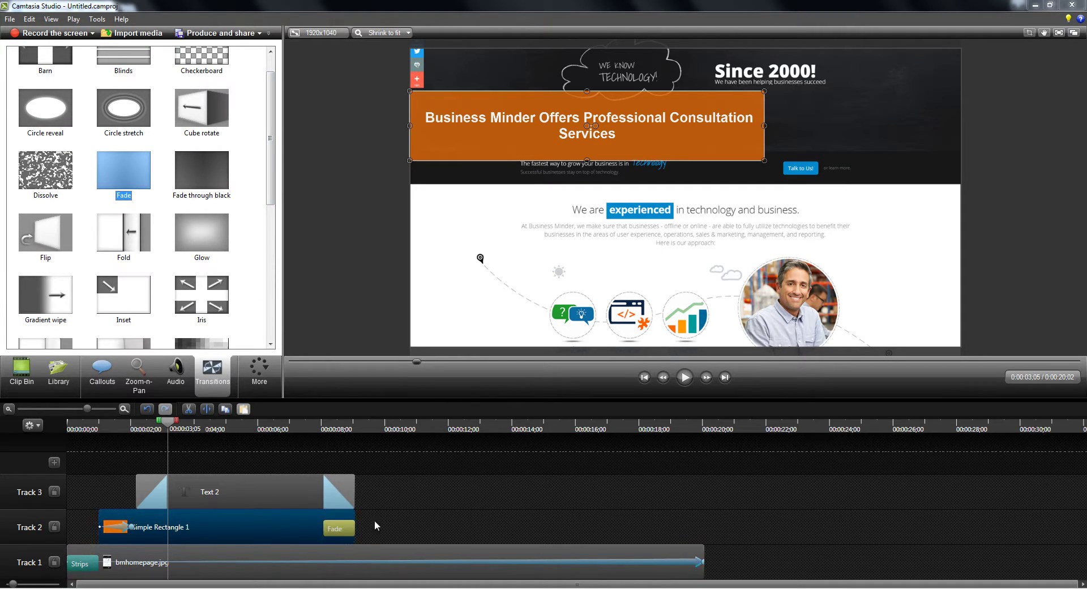
{"action": "left_click_drag", "start_coordinate": [170, 423], "coordinate": [56, 427]}
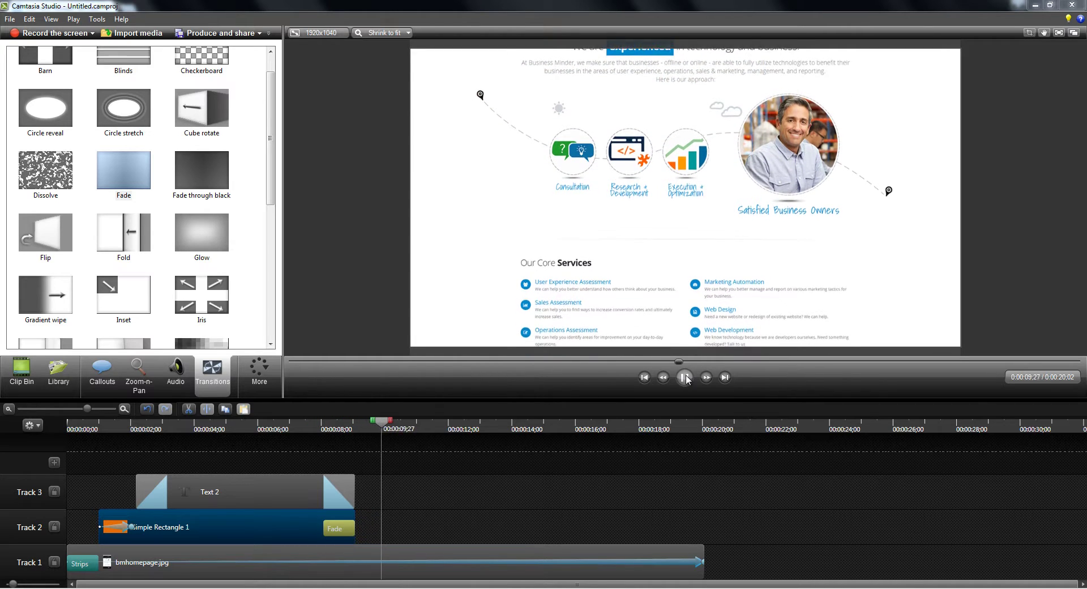
Copy the Text 2 caption and orange bar clips and paste them at the playhead.
{"action": "left_click", "coordinate": [294, 541]}
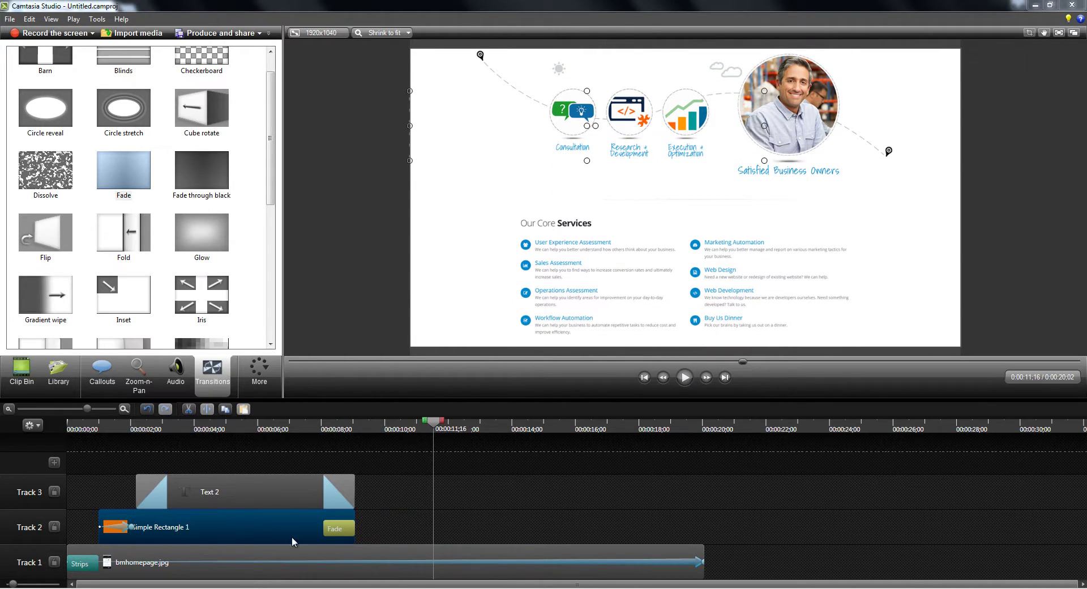
{"action": "left_click", "coordinate": [257, 491], "text": "ctrl"}
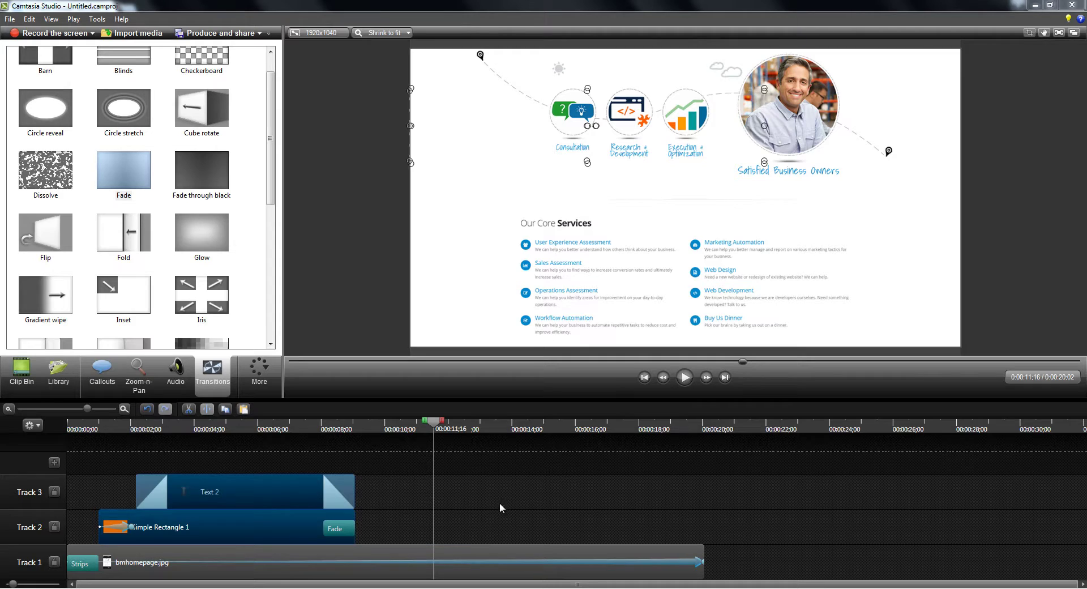
{"action": "key", "text": "ctrl+c"}
{"action": "key", "text": "ctrl+v"}
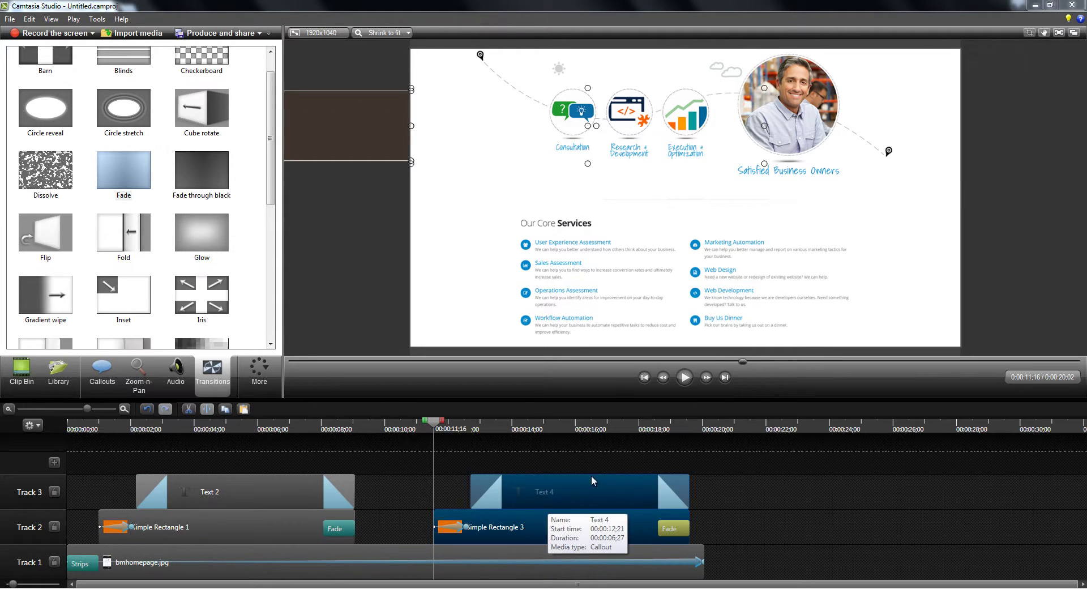
Align pasted Text 4 and Simple Rectangle 3 to end at 20 s, bar beyond the canvas's right edge.
{"action": "left_click", "coordinate": [576, 498]}
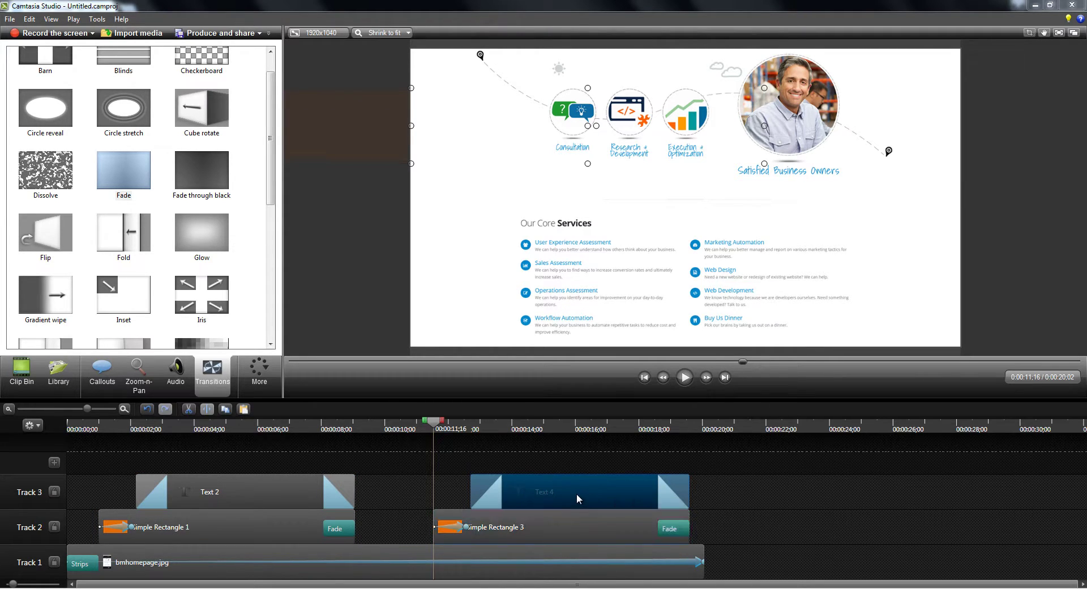
{"action": "left_click_drag", "start_coordinate": [581, 491], "coordinate": [593, 491]}
{"action": "mouse_move", "coordinate": [583, 527]}
{"action": "left_mouse_down"}
{"action": "mouse_move", "coordinate": [599, 527]}
{"action": "mouse_move", "coordinate": [566, 521]}
{"action": "left_mouse_up"}
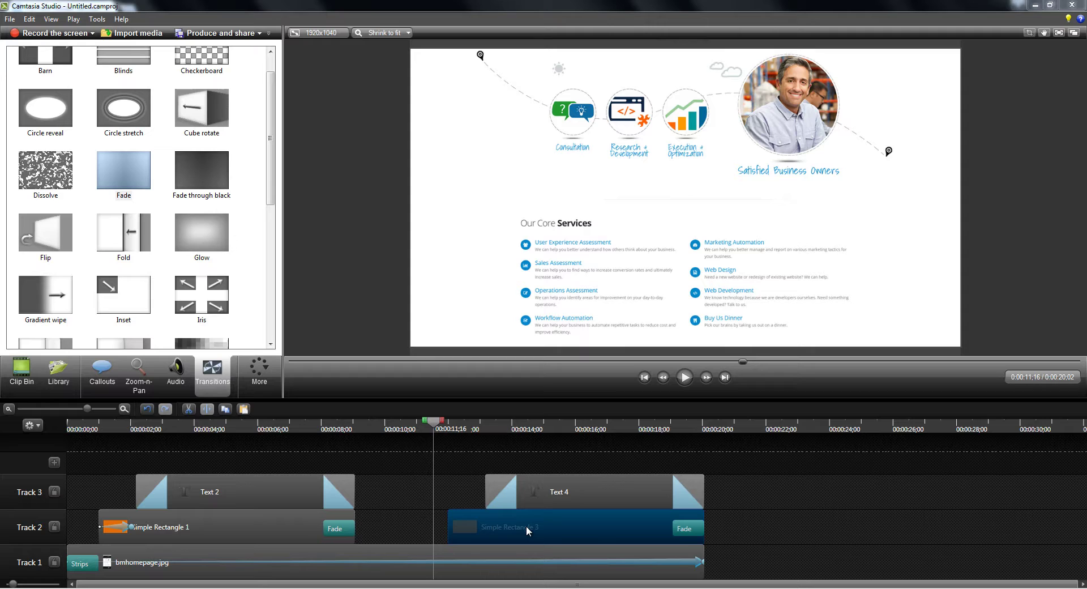
{"action": "mouse_move", "coordinate": [434, 423]}
{"action": "left_mouse_down"}
{"action": "mouse_move", "coordinate": [456, 425]}
{"action": "mouse_move", "coordinate": [448, 429]}
{"action": "left_mouse_up"}
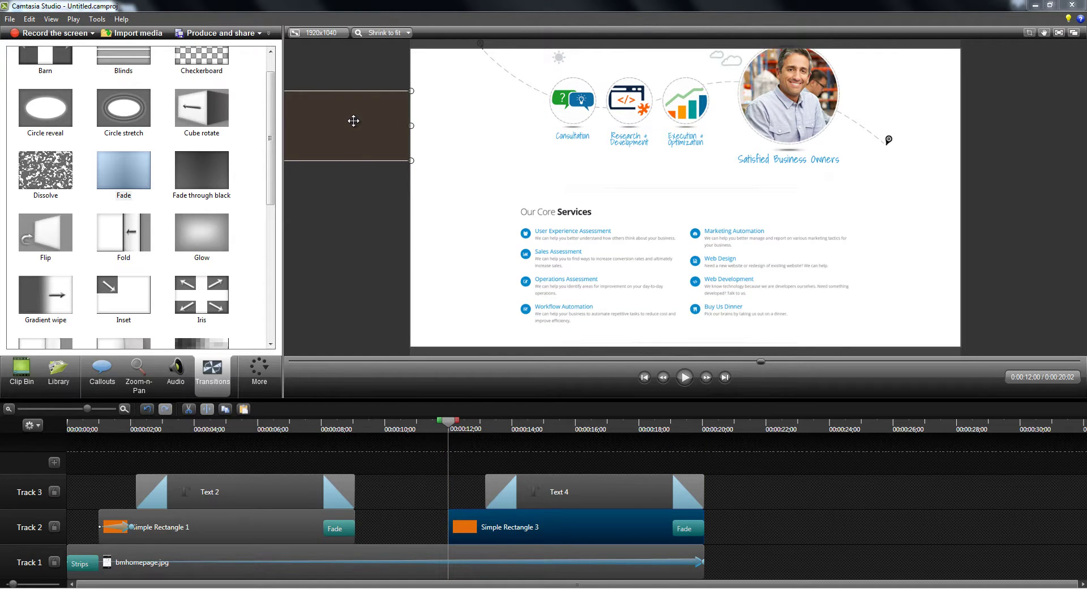
{"action": "left_click_drag", "start_coordinate": [348, 121], "coordinate": [992, 126]}
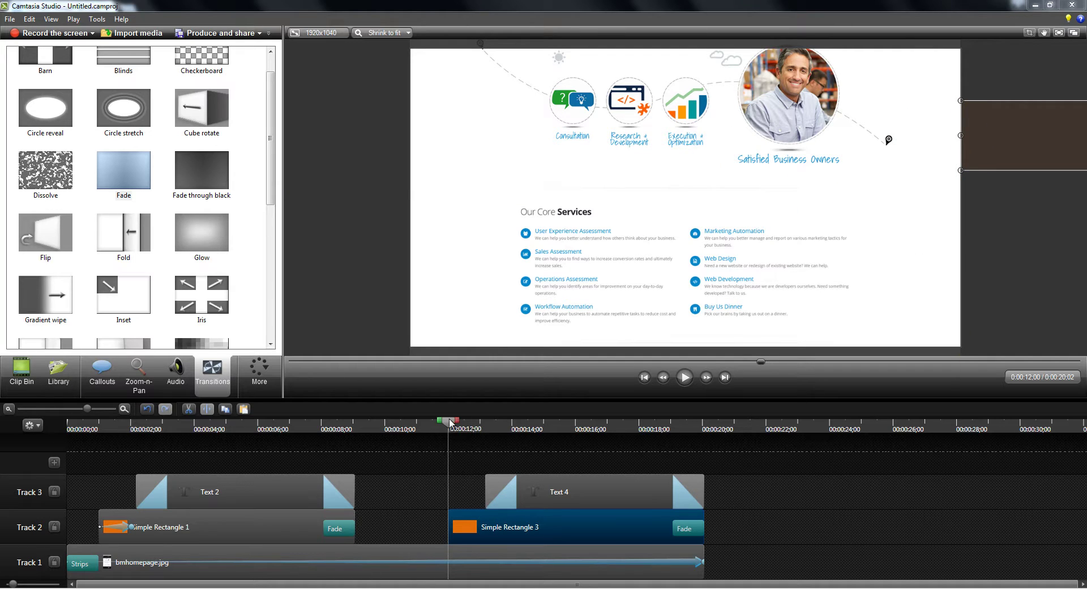
{"action": "left_click_drag", "start_coordinate": [451, 422], "coordinate": [540, 438]}
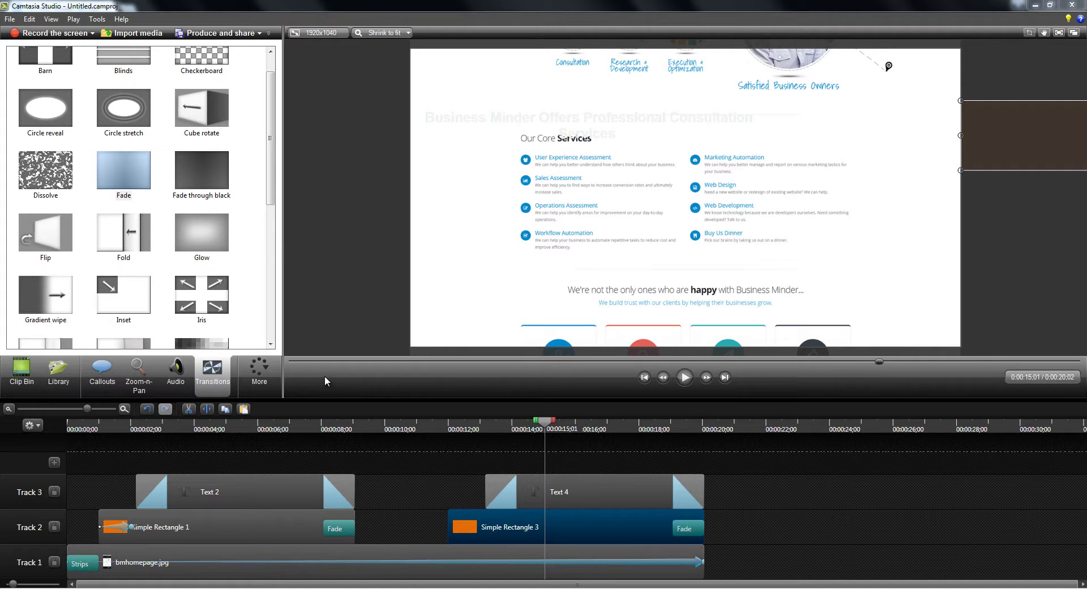
Animate Simple Rectangle 3 sliding in from the right to Position X 342 at its clip start.
{"action": "left_click", "coordinate": [264, 380]}
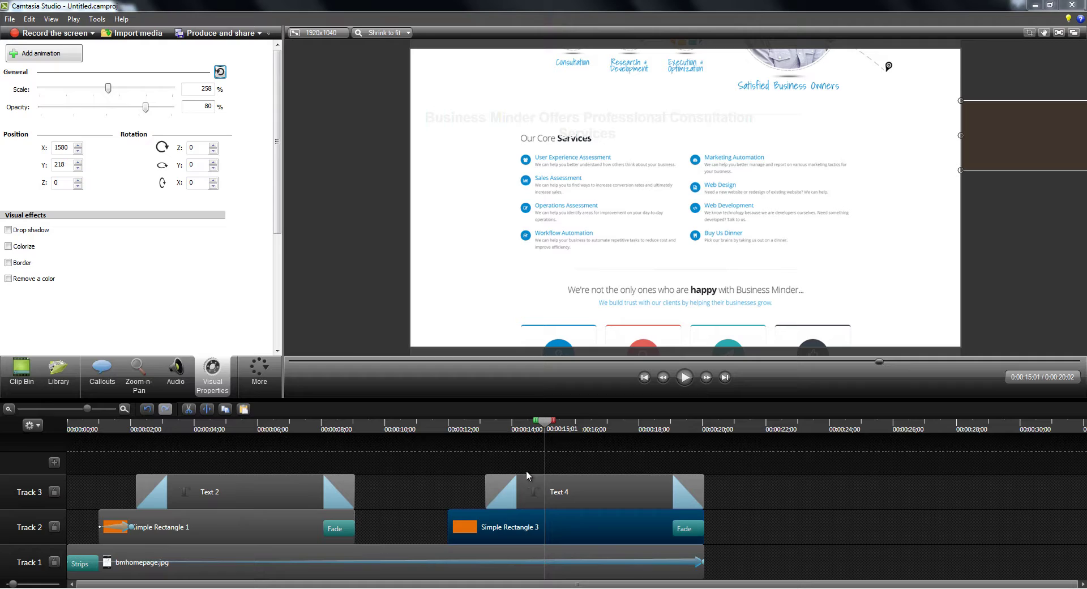
{"action": "left_click", "coordinate": [569, 529]}
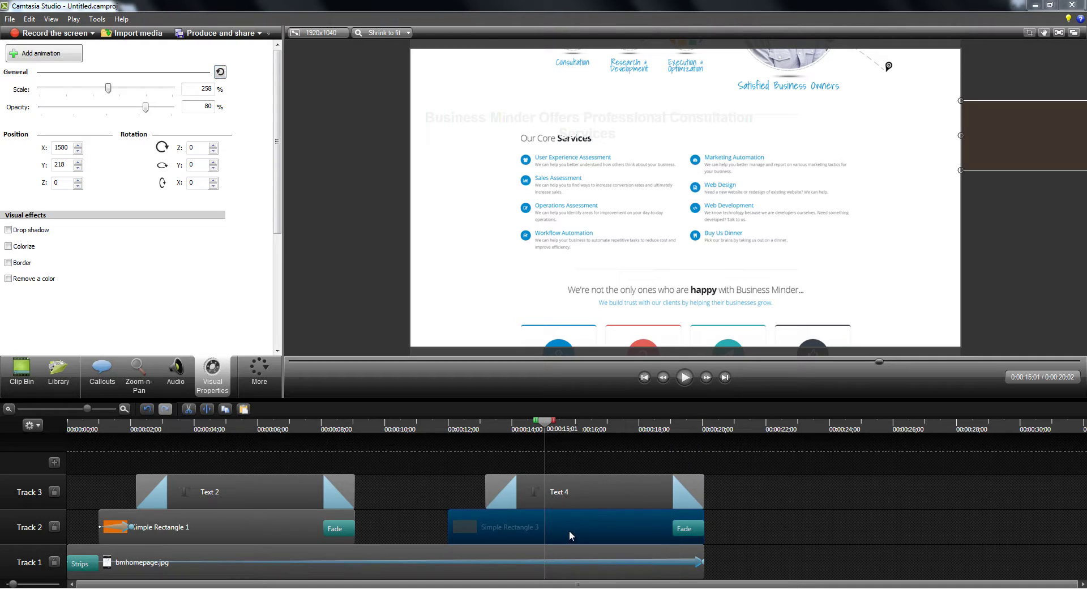
{"action": "left_click", "coordinate": [54, 53]}
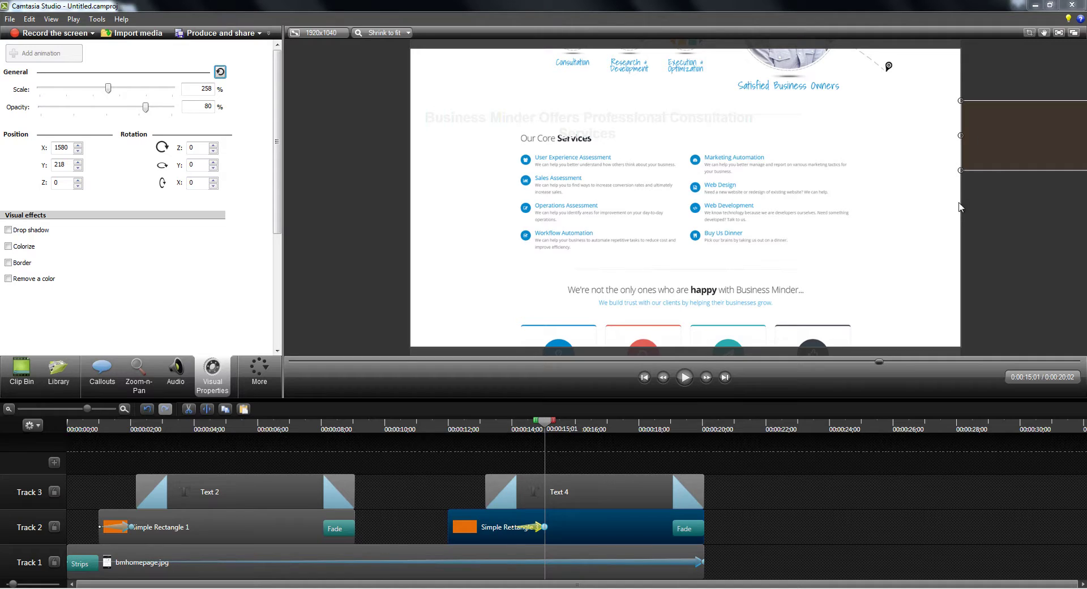
{"action": "key", "text": "Left"}
{"action": "key", "text": "Left"}
{"action": "key", "text": "Left"}
{"action": "key", "text": "Left"}
{"action": "key", "text": "Left"}
{"action": "key", "text": "Left"}
{"action": "key", "text": "Left"}
{"action": "key", "text": "Left"}
{"action": "key", "text": "Left"}
{"action": "key", "text": "Left"}
{"action": "key", "text": "Left"}
{"action": "key", "text": "Left"}
{"action": "key", "text": "Left"}
{"action": "key", "text": "Left"}
{"action": "key", "text": "Left"}
{"action": "key", "text": "Left"}
{"action": "key", "text": "Left"}
{"action": "key", "text": "Left"}
{"action": "key", "text": "Left"}
{"action": "key", "text": "Left"}
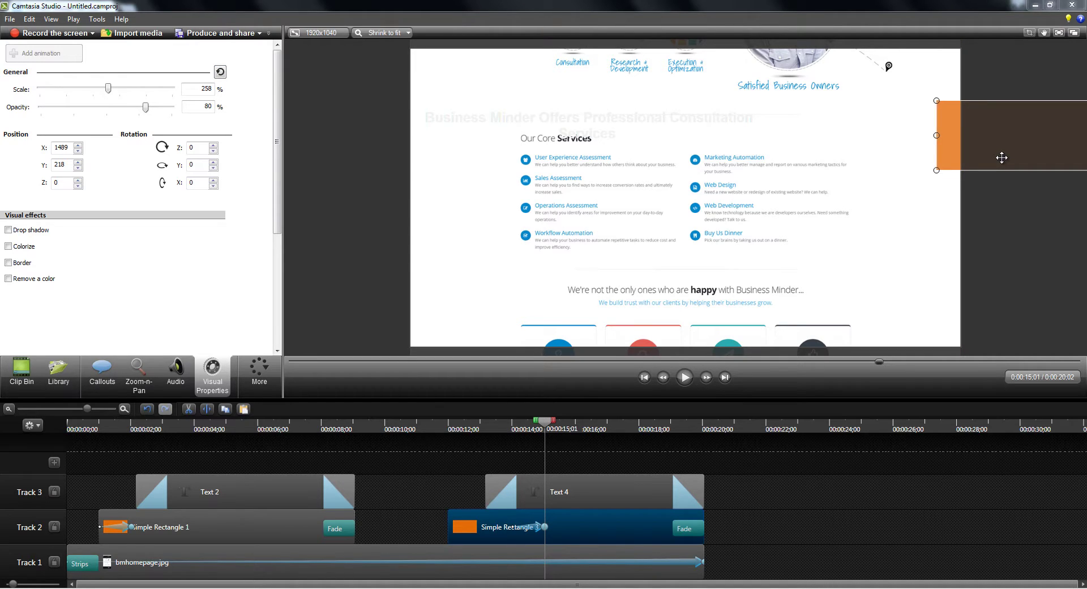
{"action": "key", "text": "Left"}
{"action": "key", "text": "Left"}
{"action": "key", "text": "Left"}
{"action": "key", "text": "Left"}
{"action": "key", "text": "Left"}
{"action": "key", "text": "Left"}
{"action": "key", "text": "Left"}
{"action": "key", "text": "Left"}
{"action": "key", "text": "Left"}
{"action": "key", "text": "Left"}
{"action": "key", "text": "Left"}
{"action": "key", "text": "Left"}
{"action": "key", "text": "Left"}
{"action": "key", "text": "Left"}
{"action": "key", "text": "Left"}
{"action": "key", "text": "Left"}
{"action": "key", "text": "Left"}
{"action": "key", "text": "Left"}
{"action": "key", "text": "Left"}
{"action": "key", "text": "Left"}
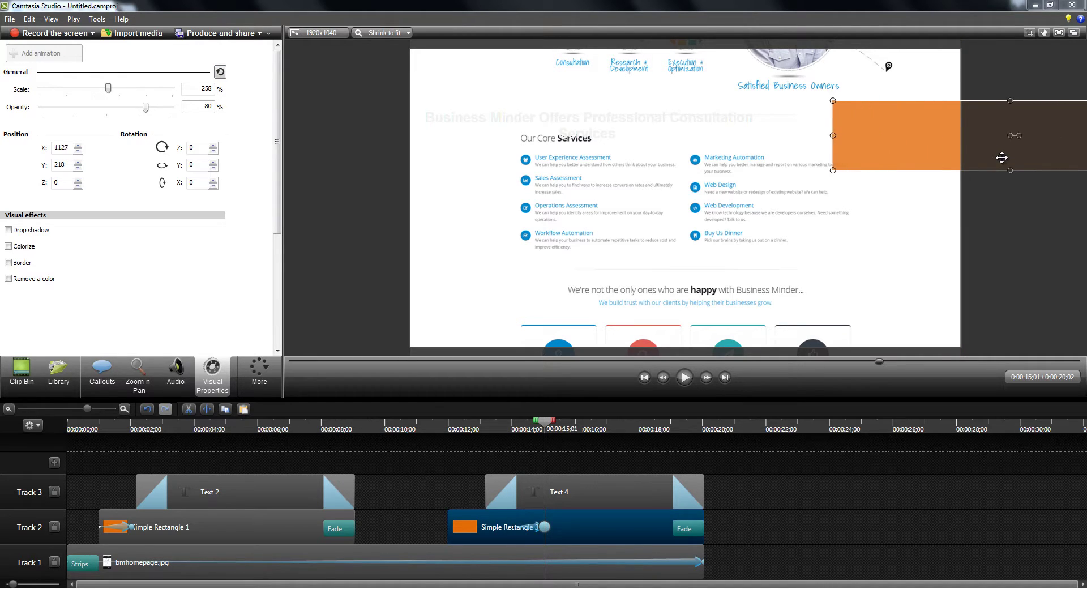
{"action": "key", "text": "Left"}
{"action": "key", "text": "Left"}
{"action": "key", "text": "Left"}
{"action": "key", "text": "Left"}
{"action": "key", "text": "Left"}
{"action": "key", "text": "Left"}
{"action": "key", "text": "Left"}
{"action": "key", "text": "Left"}
{"action": "key", "text": "Left"}
{"action": "key", "text": "Left"}
{"action": "key", "text": "Left"}
{"action": "key", "text": "Left"}
{"action": "key", "text": "Left"}
{"action": "key", "text": "Left"}
{"action": "key", "text": "Left"}
{"action": "key", "text": "Left"}
{"action": "key", "text": "Left"}
{"action": "key", "text": "Left"}
{"action": "key", "text": "Left"}
{"action": "key", "text": "Left"}
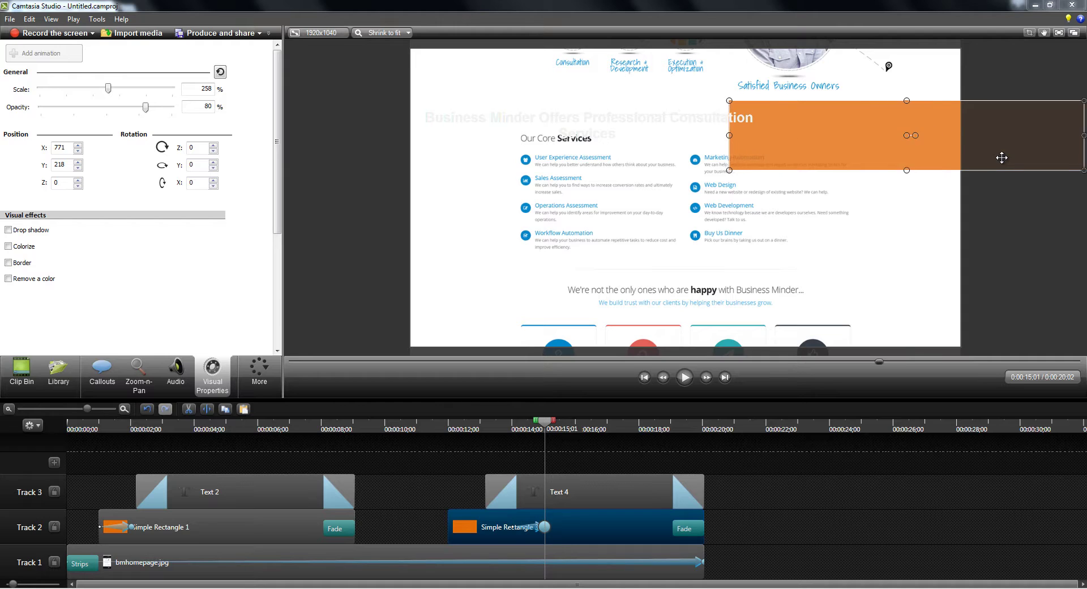
{"action": "key", "text": "Left"}
{"action": "key", "text": "Left"}
{"action": "key", "text": "Left"}
{"action": "key", "text": "Left"}
{"action": "key", "text": "Left"}
{"action": "key", "text": "Left"}
{"action": "key", "text": "Left"}
{"action": "key", "text": "Left"}
{"action": "key", "text": "Left"}
{"action": "key", "text": "Left"}
{"action": "key", "text": "Left"}
{"action": "key", "text": "Left"}
{"action": "key", "text": "Left"}
{"action": "key", "text": "Left"}
{"action": "key", "text": "Left"}
{"action": "key", "text": "Left"}
{"action": "key", "text": "Left"}
{"action": "key", "text": "Left"}
{"action": "key", "text": "Left"}
{"action": "key", "text": "Left"}
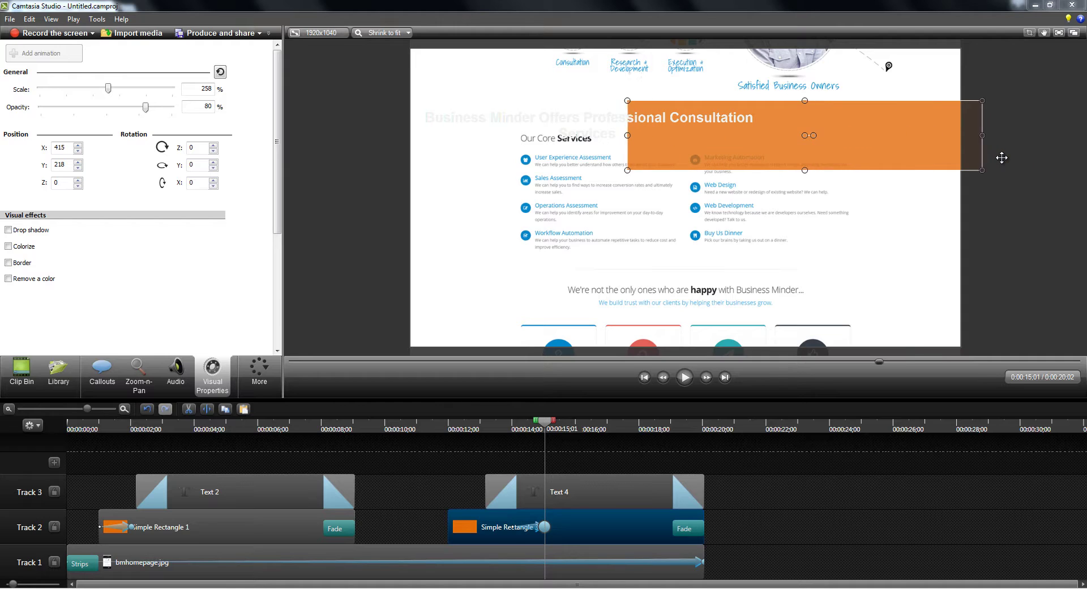
{"action": "key", "text": "Left"}
{"action": "key", "text": "Left"}
{"action": "key", "text": "Left"}
{"action": "key", "text": "Left"}
{"action": "key", "text": "Left"}
{"action": "key", "text": "Left"}
{"action": "key", "text": "Left"}
{"action": "key", "text": "Left"}
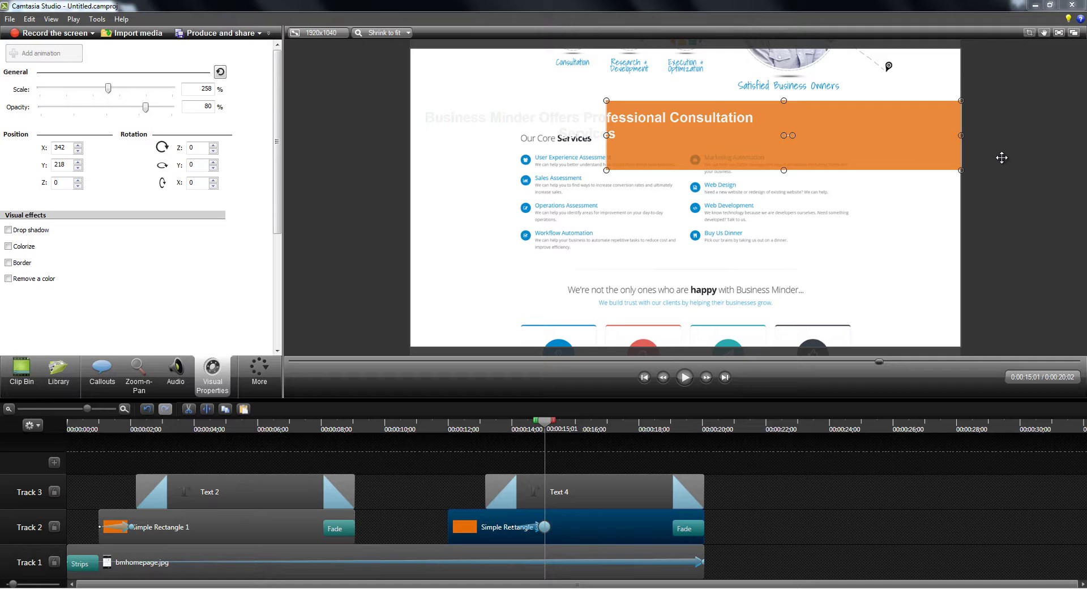
{"action": "left_click_drag", "start_coordinate": [533, 530], "coordinate": [473, 529]}
Reposition the Text 4 caption onto the second orange bar around 13 seconds.
{"action": "left_click_drag", "start_coordinate": [546, 424], "coordinate": [490, 430]}
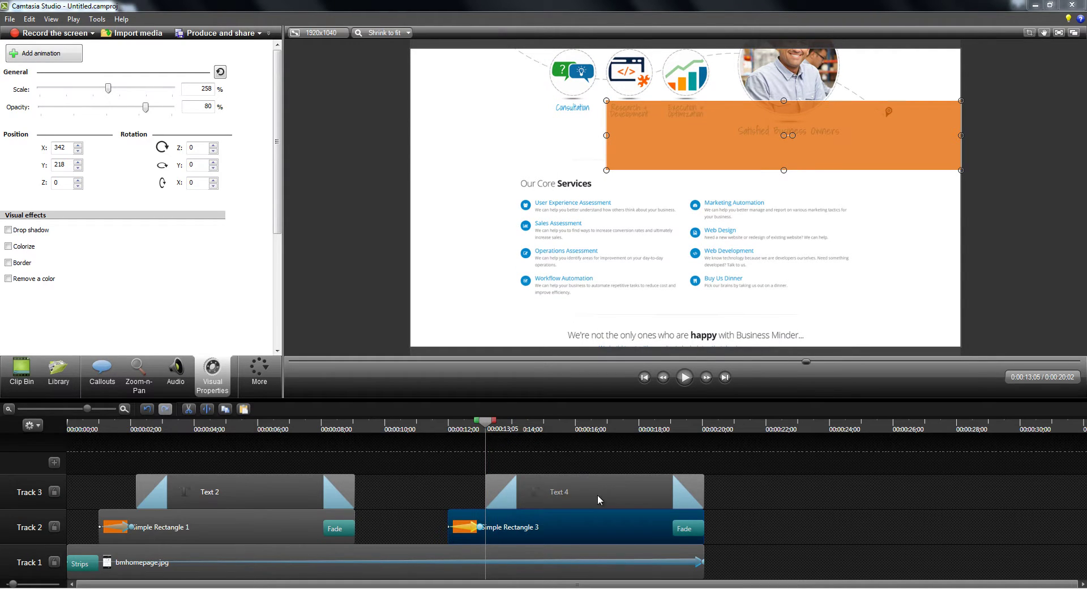
{"action": "left_click", "coordinate": [597, 494]}
{"action": "left_click", "coordinate": [505, 424]}
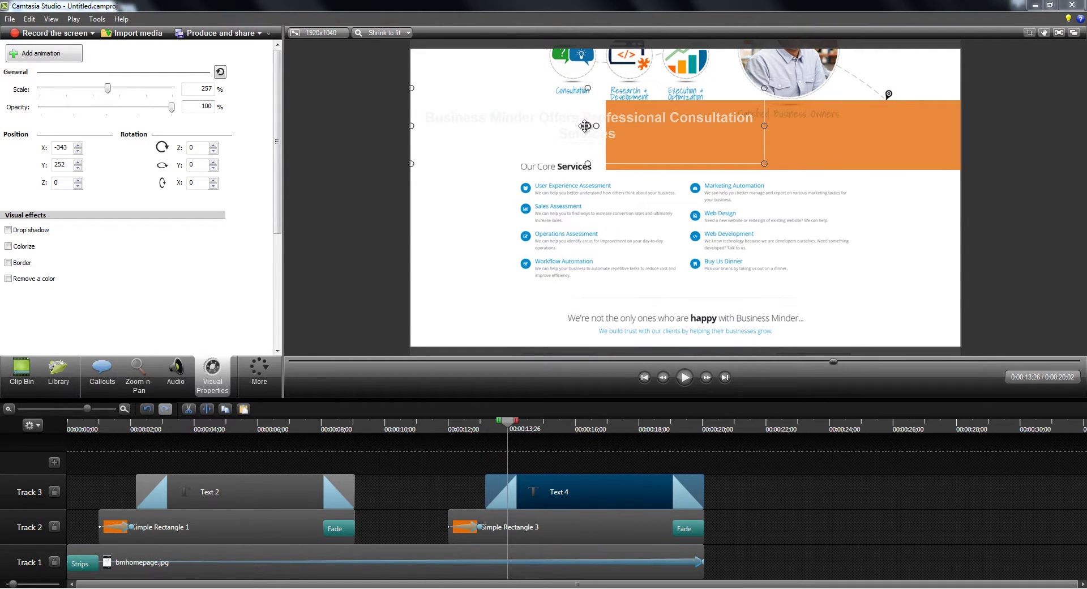
{"action": "left_click_drag", "start_coordinate": [716, 120], "coordinate": [741, 125]}
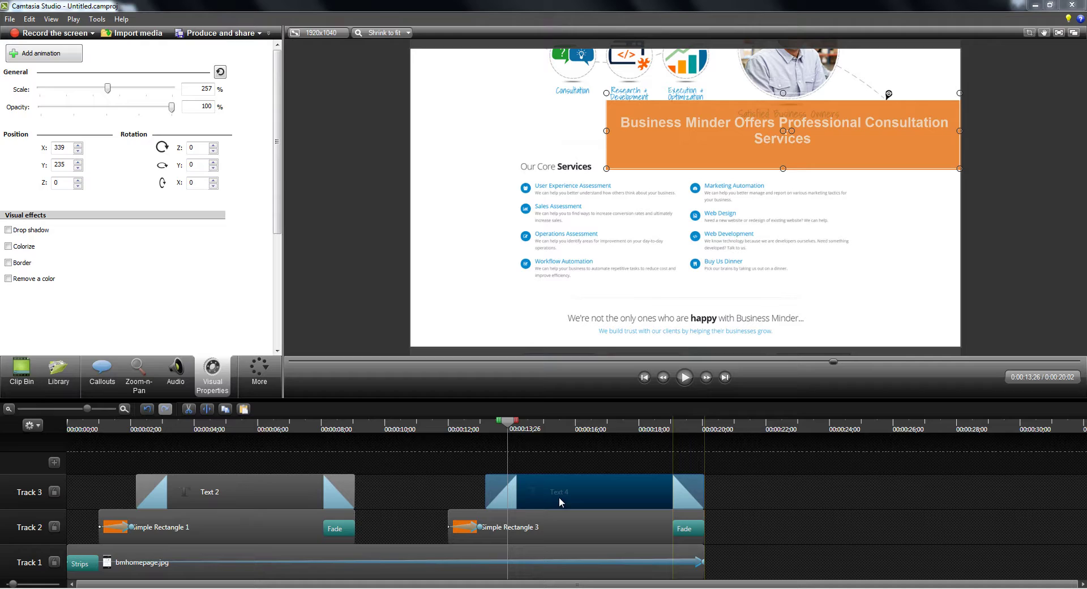
Replace the Text 4 caption with a 'Contact Business Minder at' line plus the contact e-mail.
{"action": "left_click", "coordinate": [102, 372]}
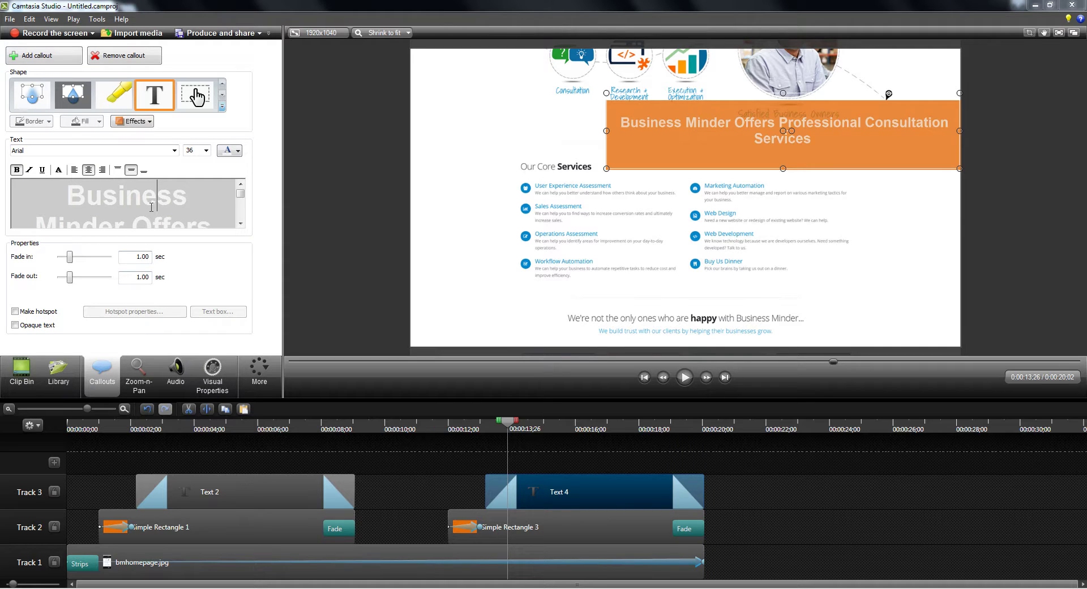
{"action": "key", "text": "ctrl+a"}
{"action": "type", "text": "Contact Bu"}
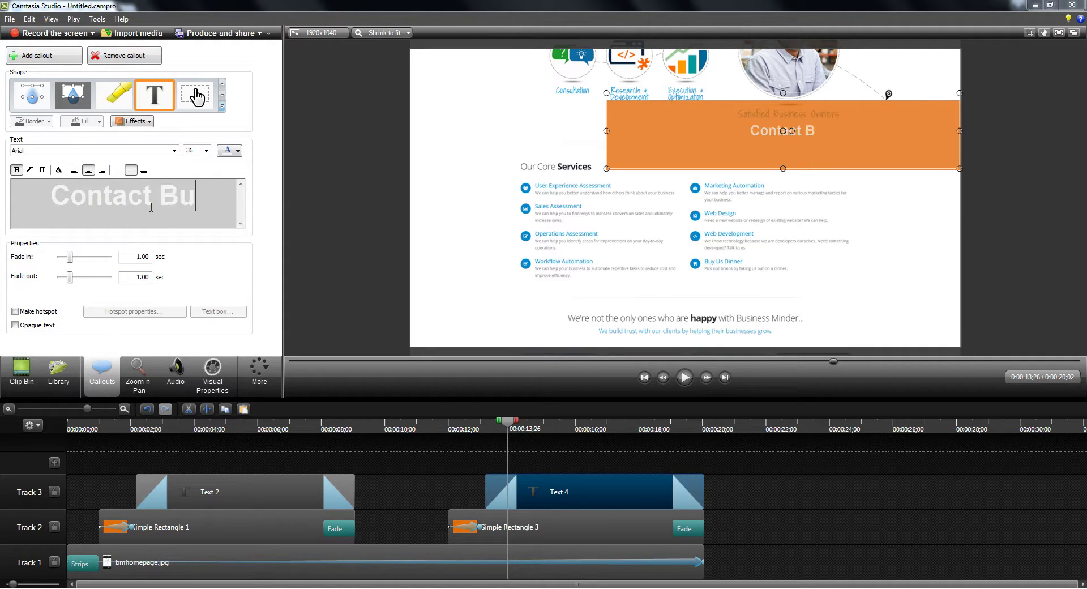
{"action": "type", "text": "siness Minder"}
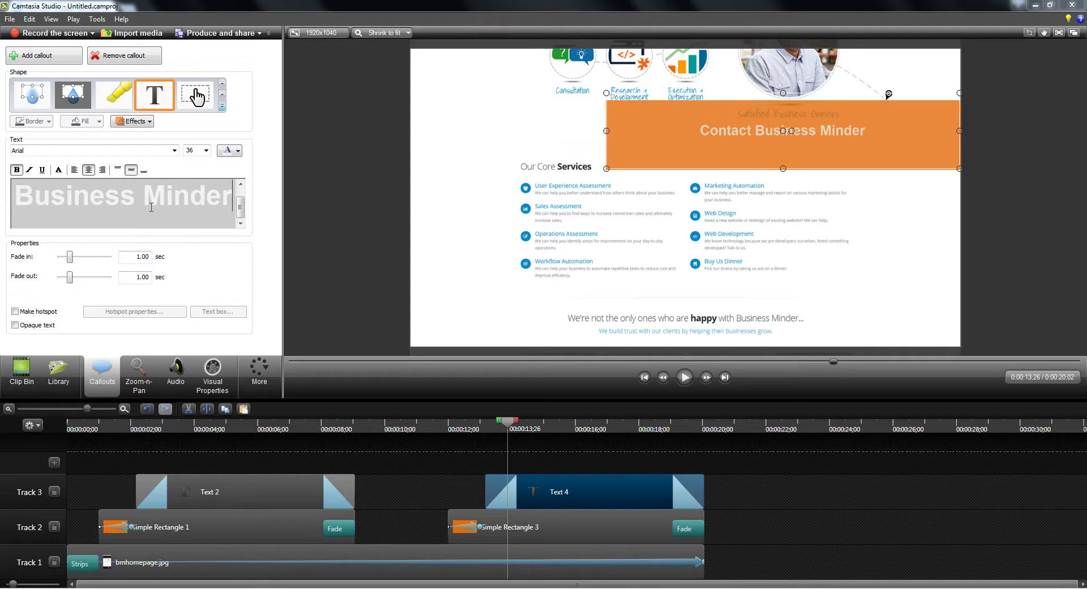
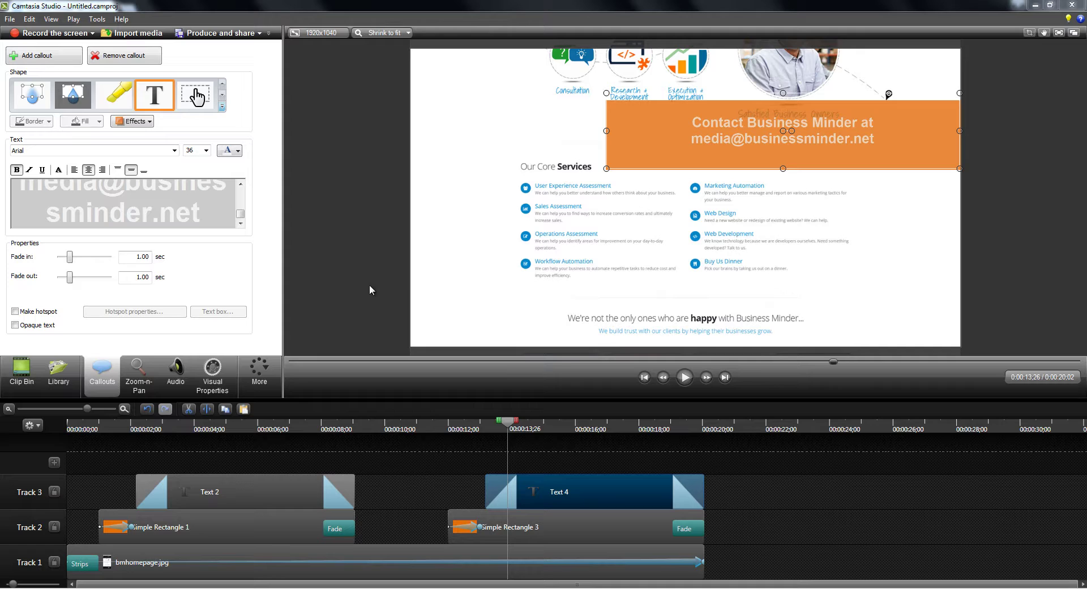
{"action": "left_click_drag", "start_coordinate": [760, 136], "coordinate": [760, 140]}
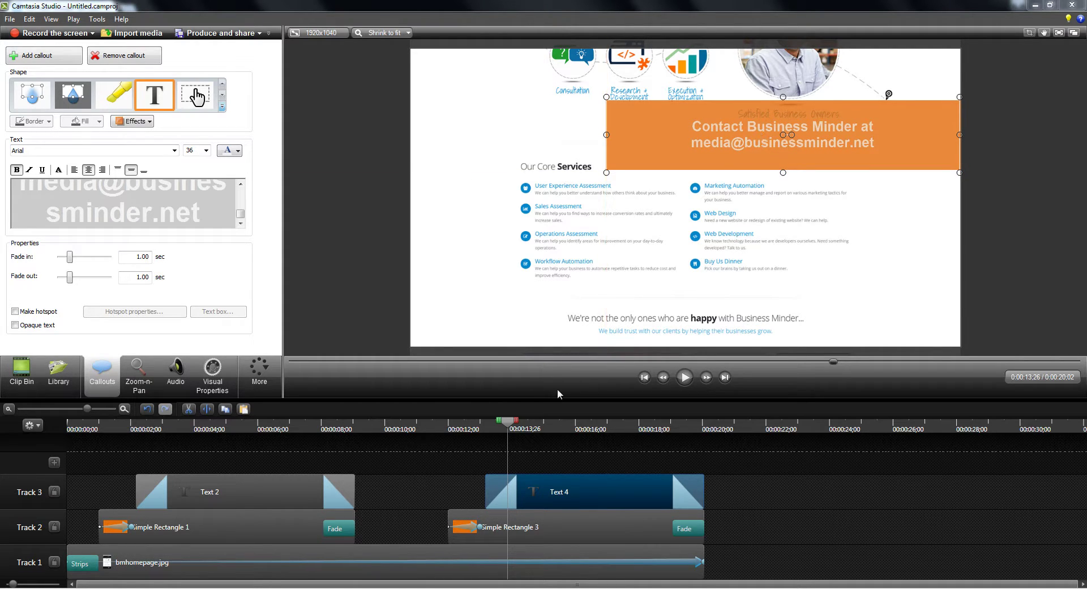
Fill the Simple Rectangle 3 bar with dark blue.
{"action": "left_click", "coordinate": [512, 522]}
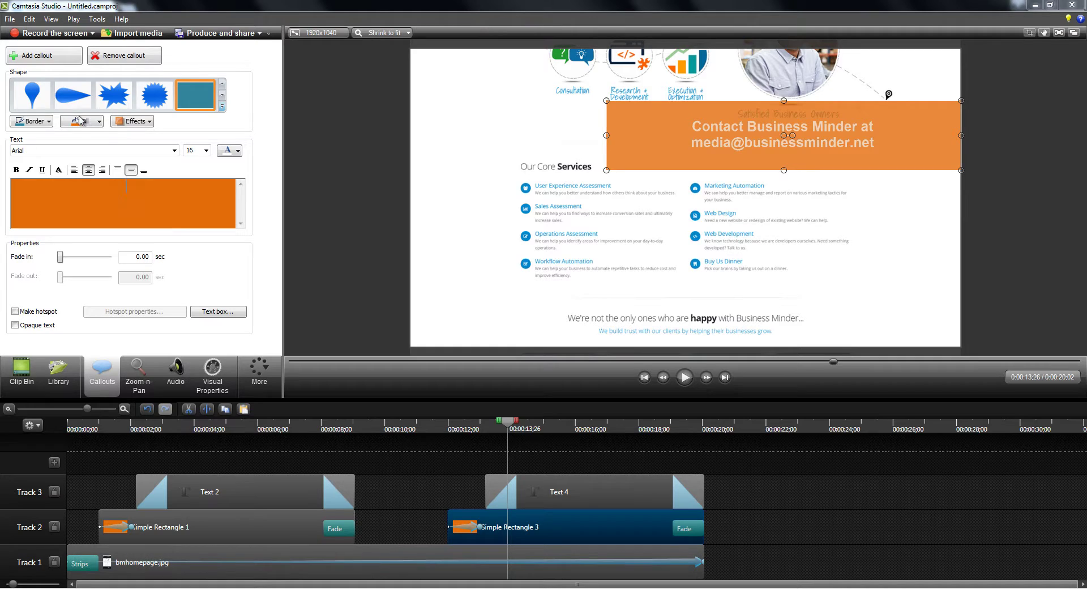
{"action": "left_click", "coordinate": [94, 125]}
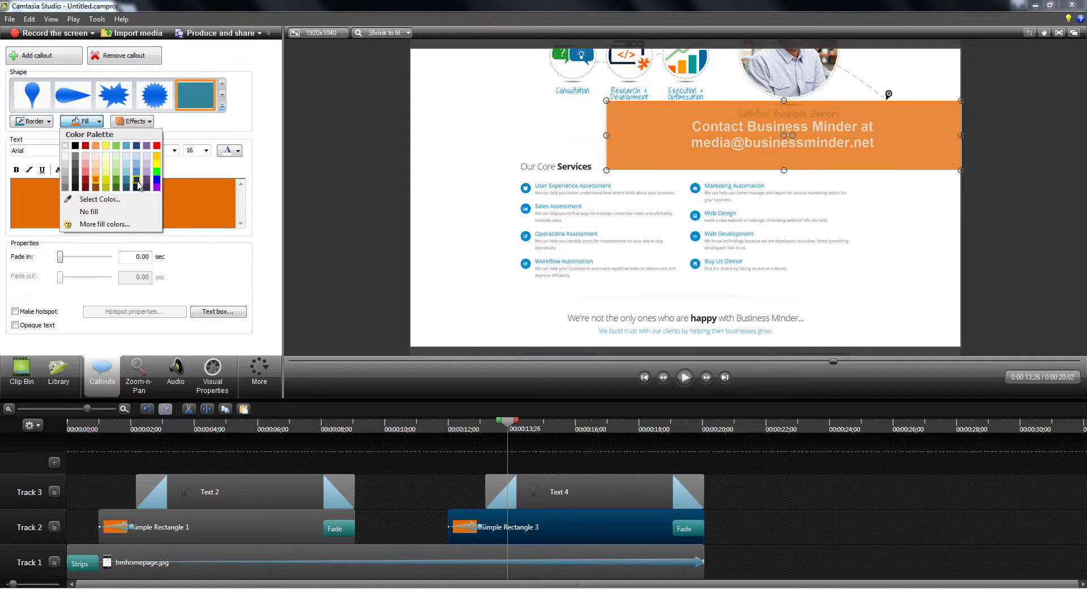
{"action": "left_click", "coordinate": [136, 181]}
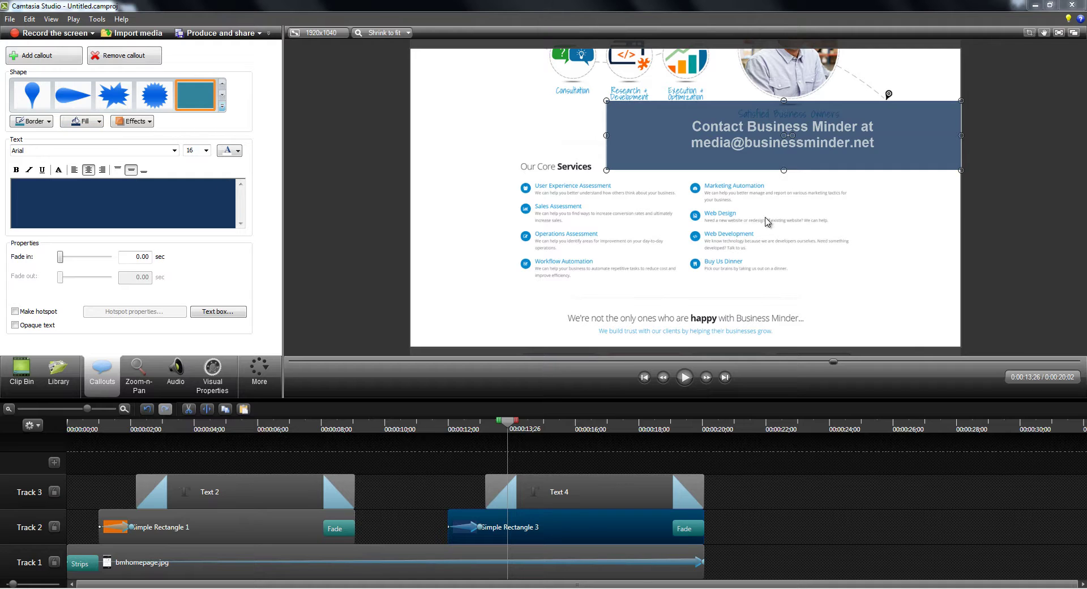
{"action": "left_click", "coordinate": [564, 488]}
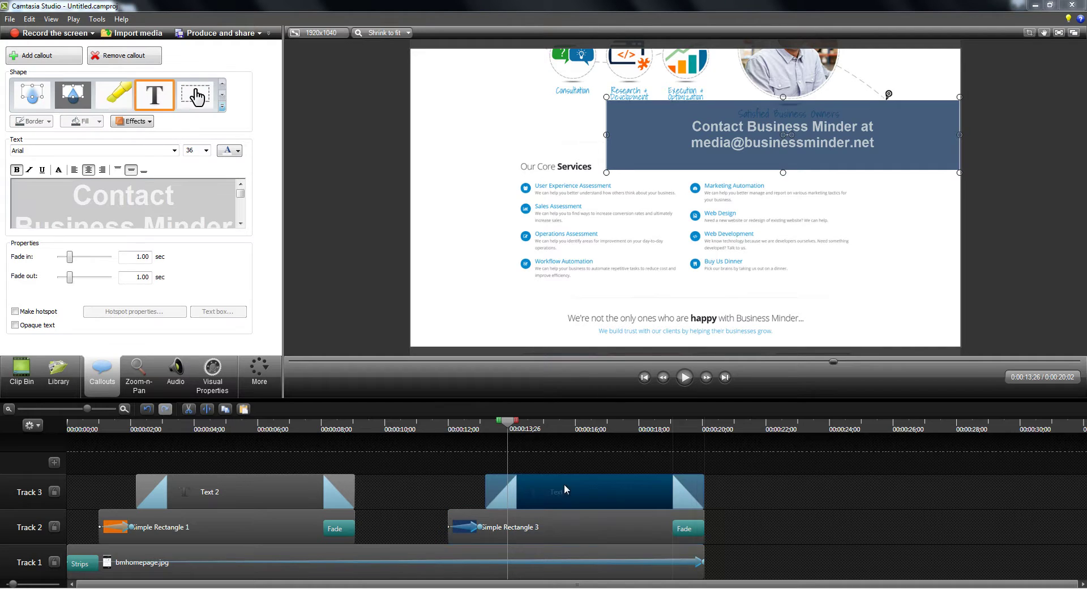
{"action": "mouse_move", "coordinate": [507, 426]}
{"action": "left_mouse_down"}
{"action": "mouse_move", "coordinate": [535, 426]}
{"action": "mouse_move", "coordinate": [501, 430]}
{"action": "left_mouse_up"}
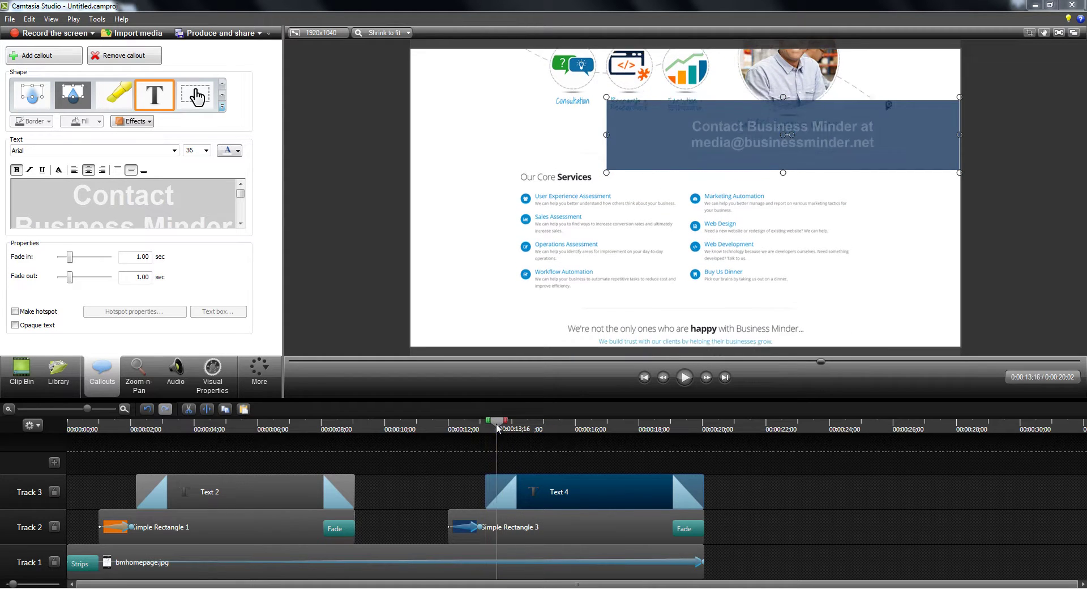
{"action": "left_click", "coordinate": [644, 377]}
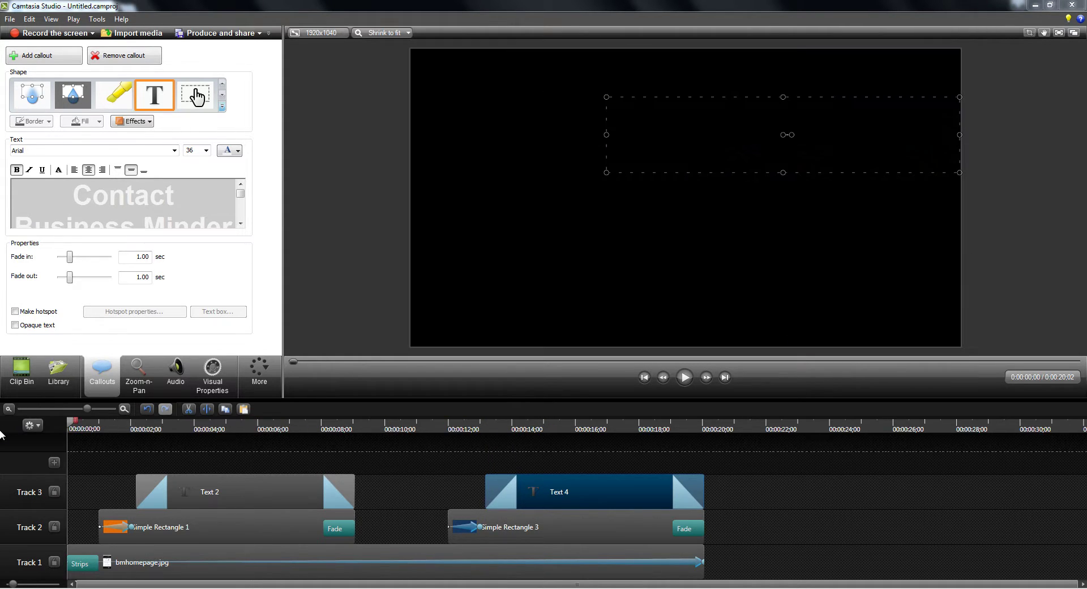
{"action": "left_click", "coordinate": [684, 378]}
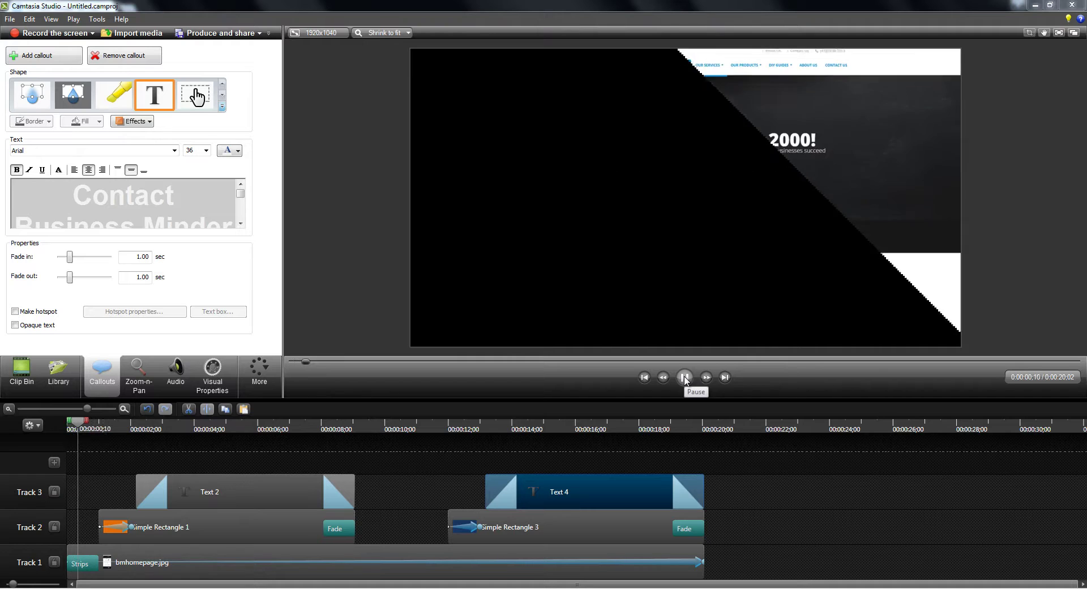